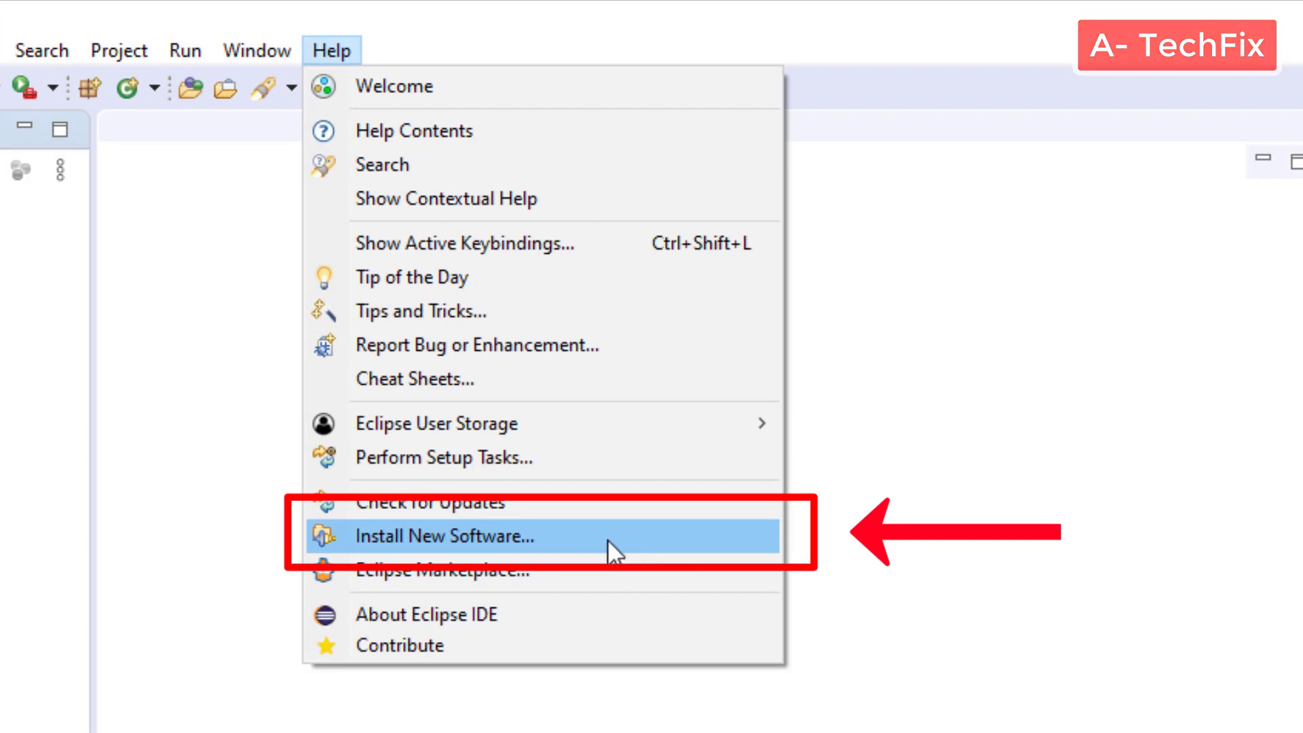
left_click(565, 548)
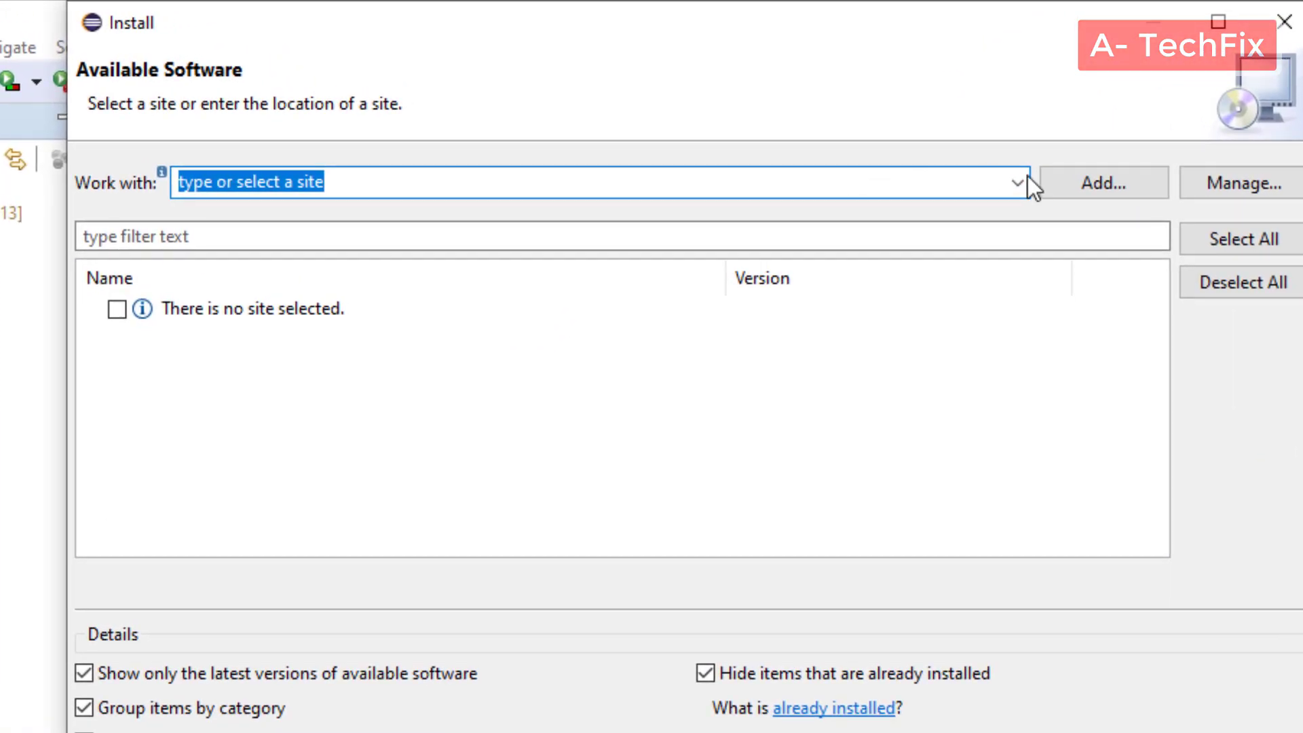
left_click(1017, 182)
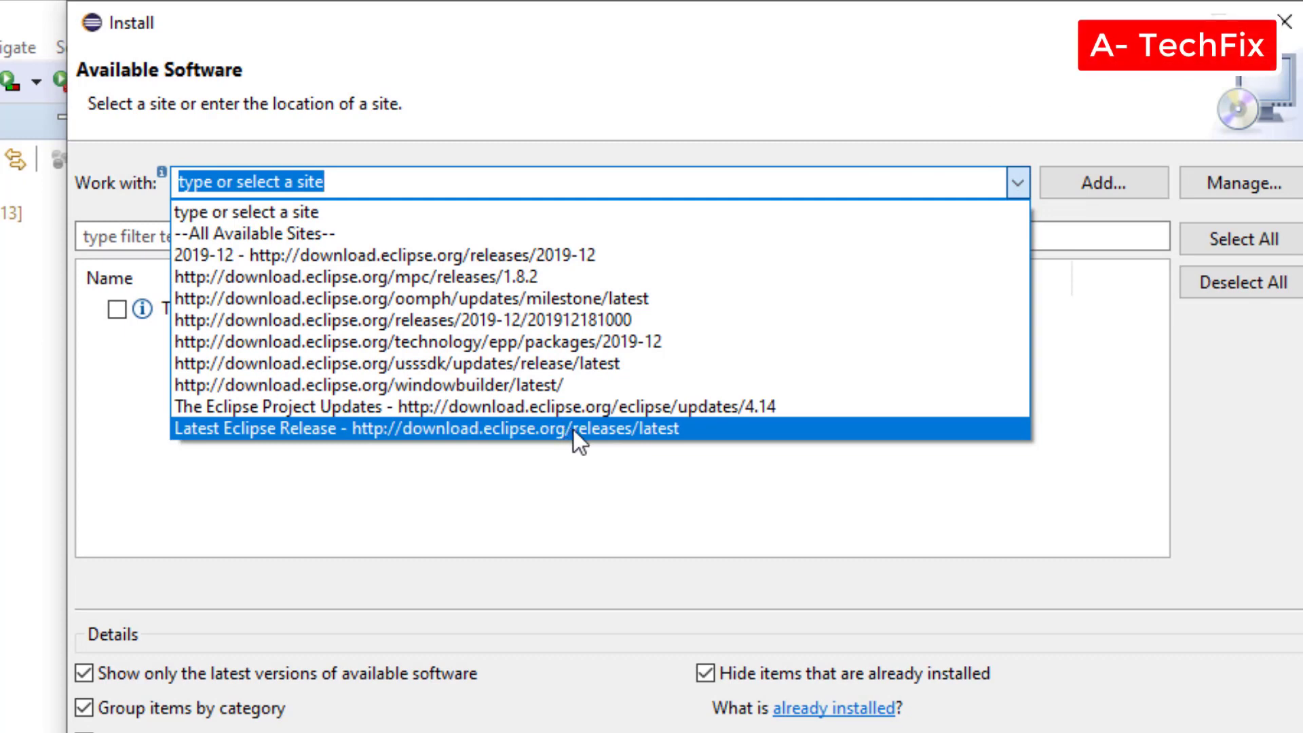
left_click(669, 429)
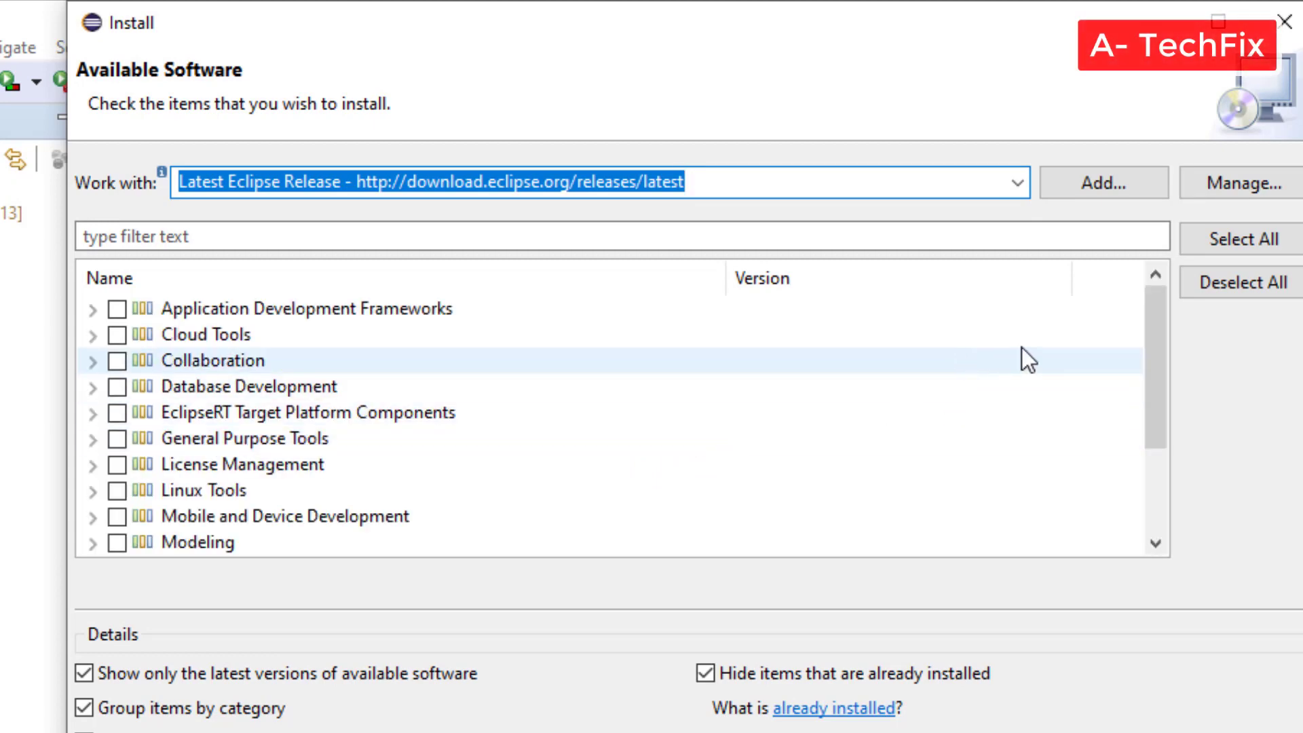
Step: Under General Purpose Tools, mark SWT Designer and its Core, Documentation, SWT_AWT Support and XWT Support components for installation
left_click_drag(1146, 327, 1133, 423)
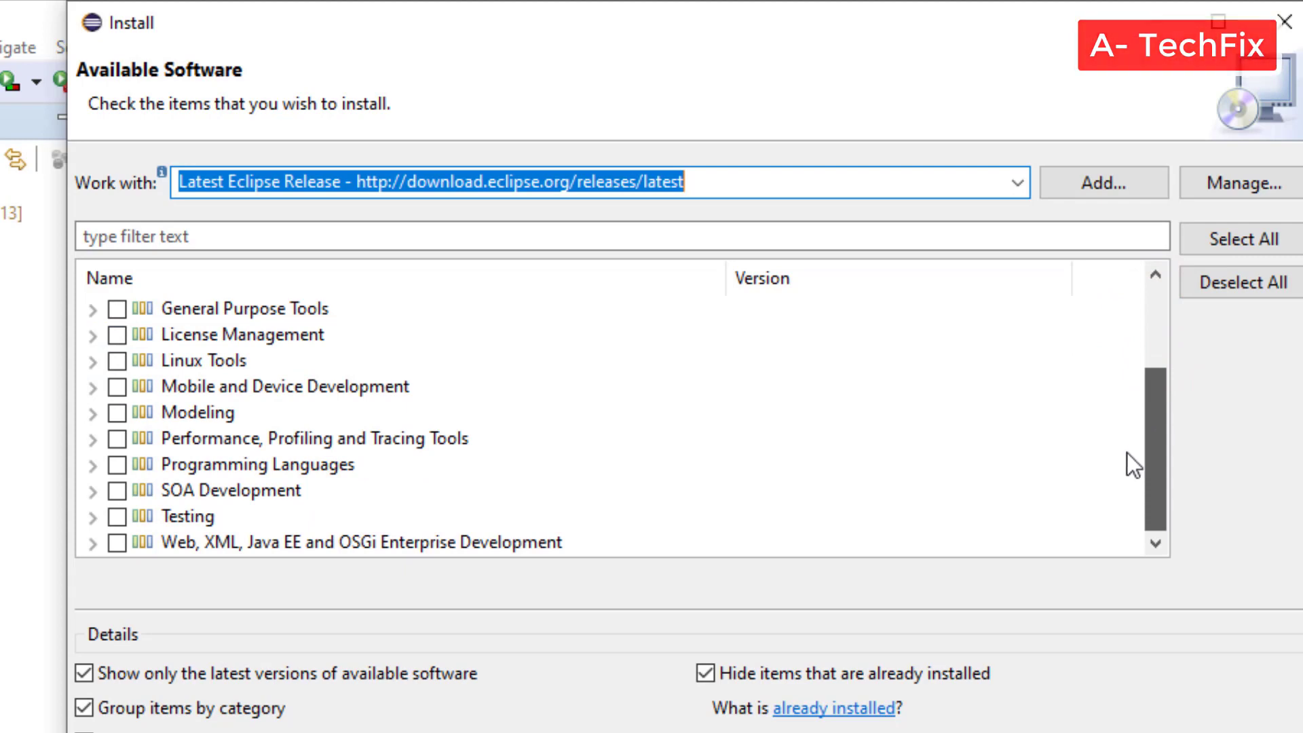
left_click_drag(1126, 451, 1134, 370)
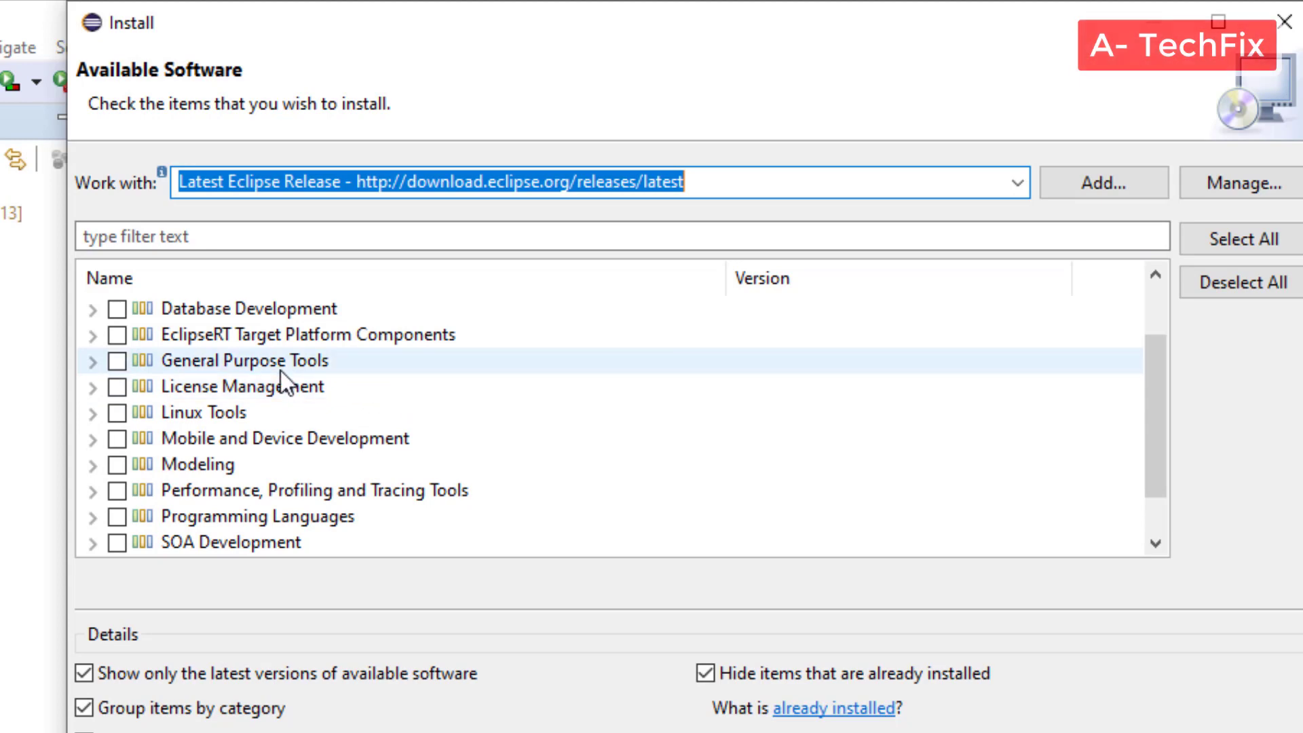
double_click(358, 371)
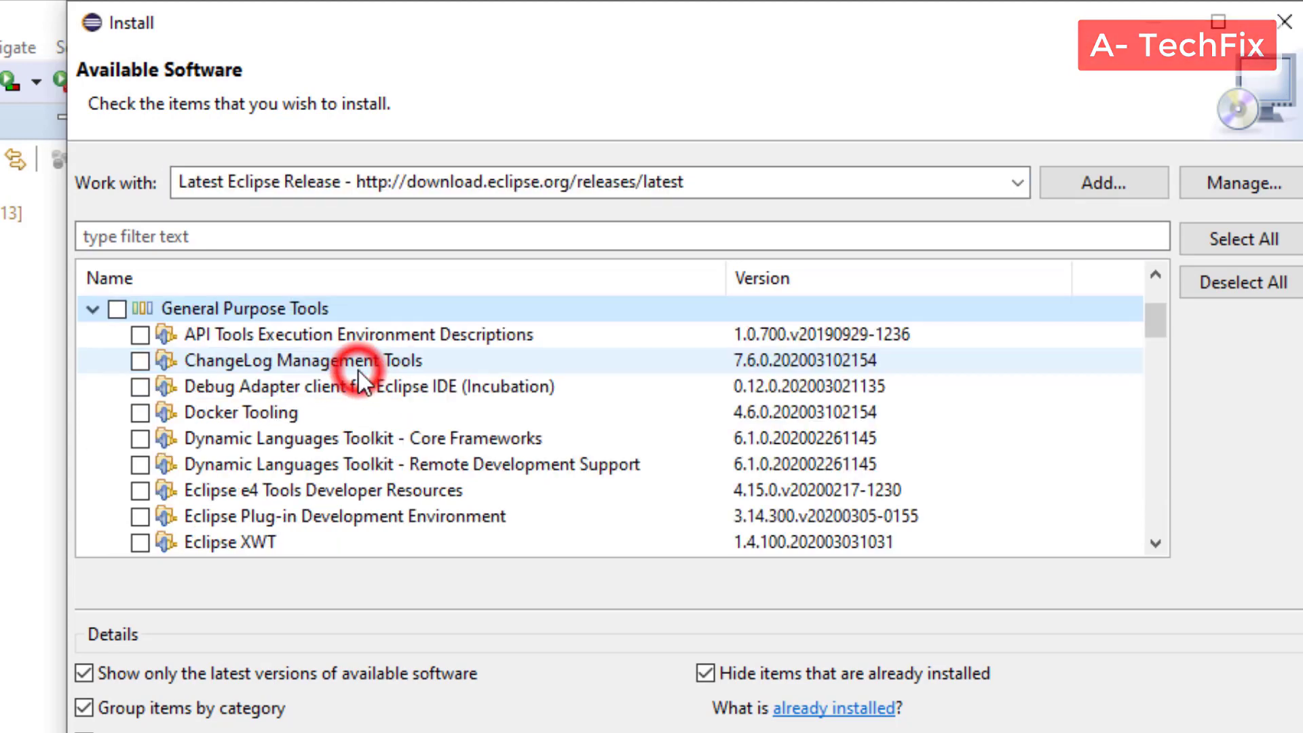
scroll(363, 380, "down", 3)
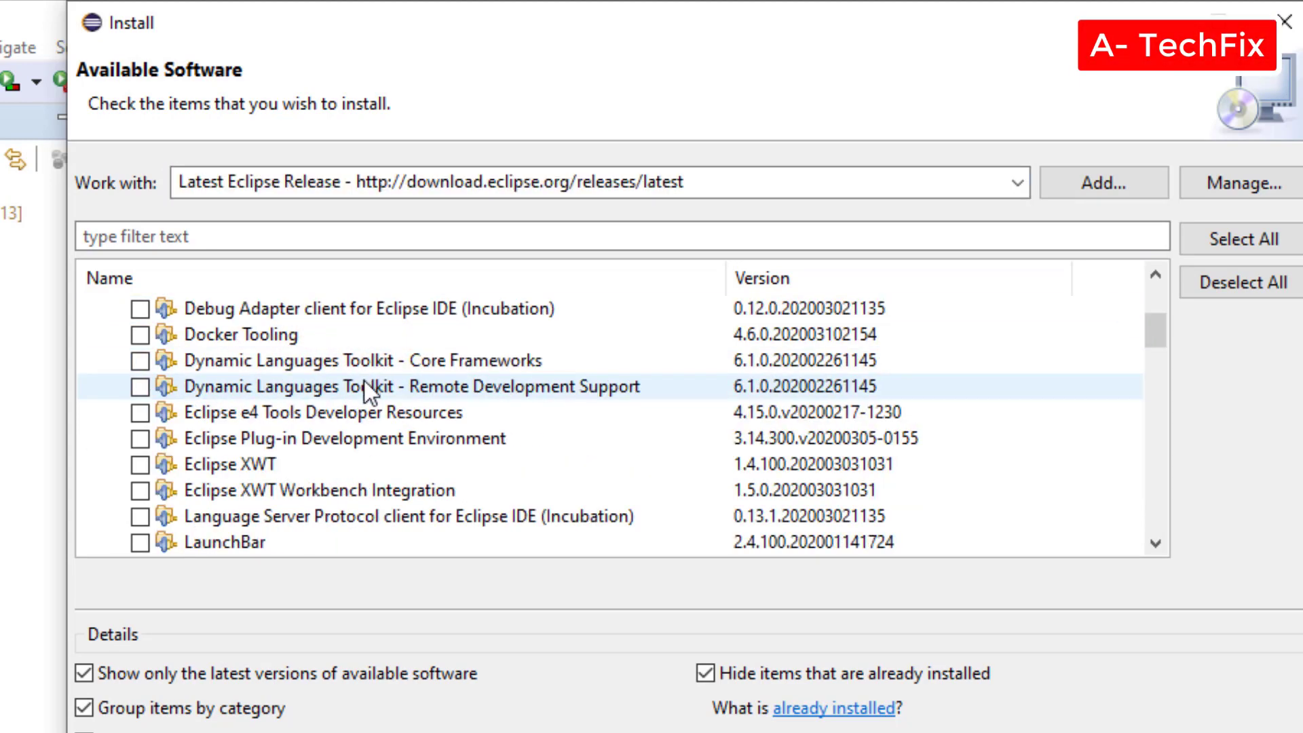
scroll(365, 380, "down", 7)
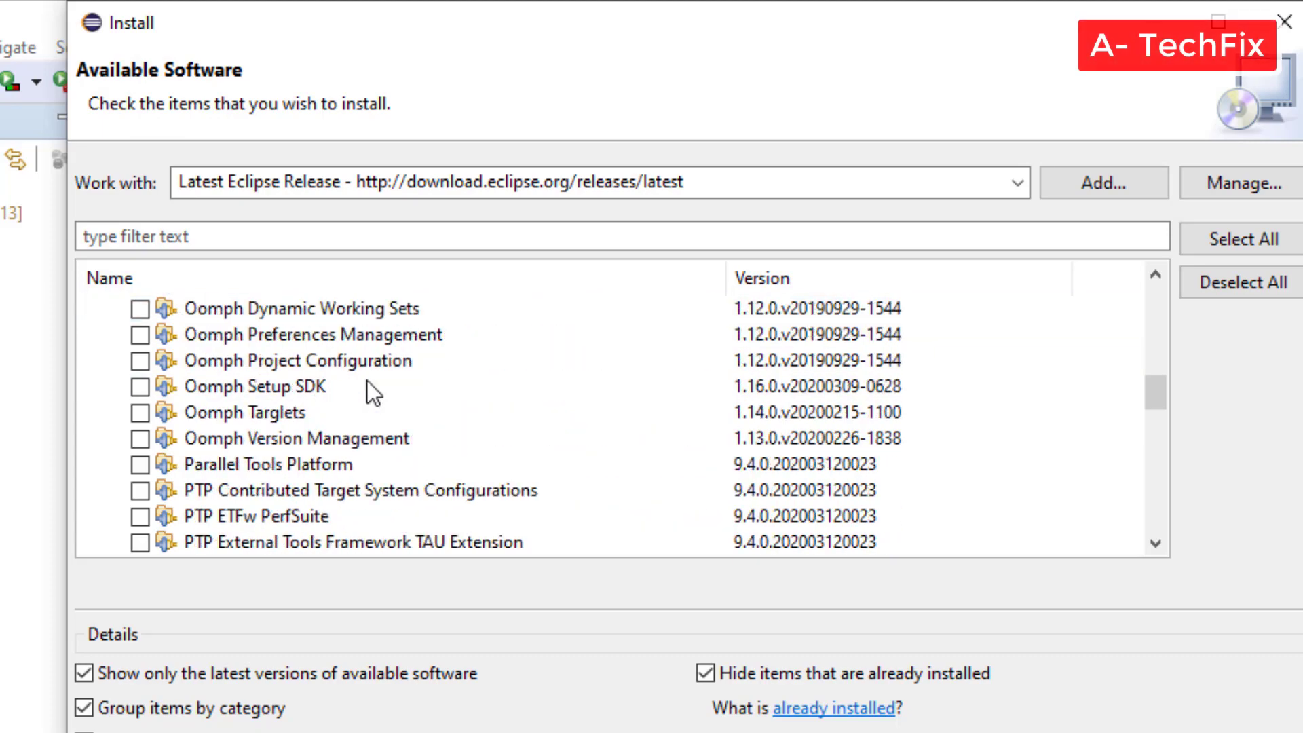
scroll(366, 380, "down", 3)
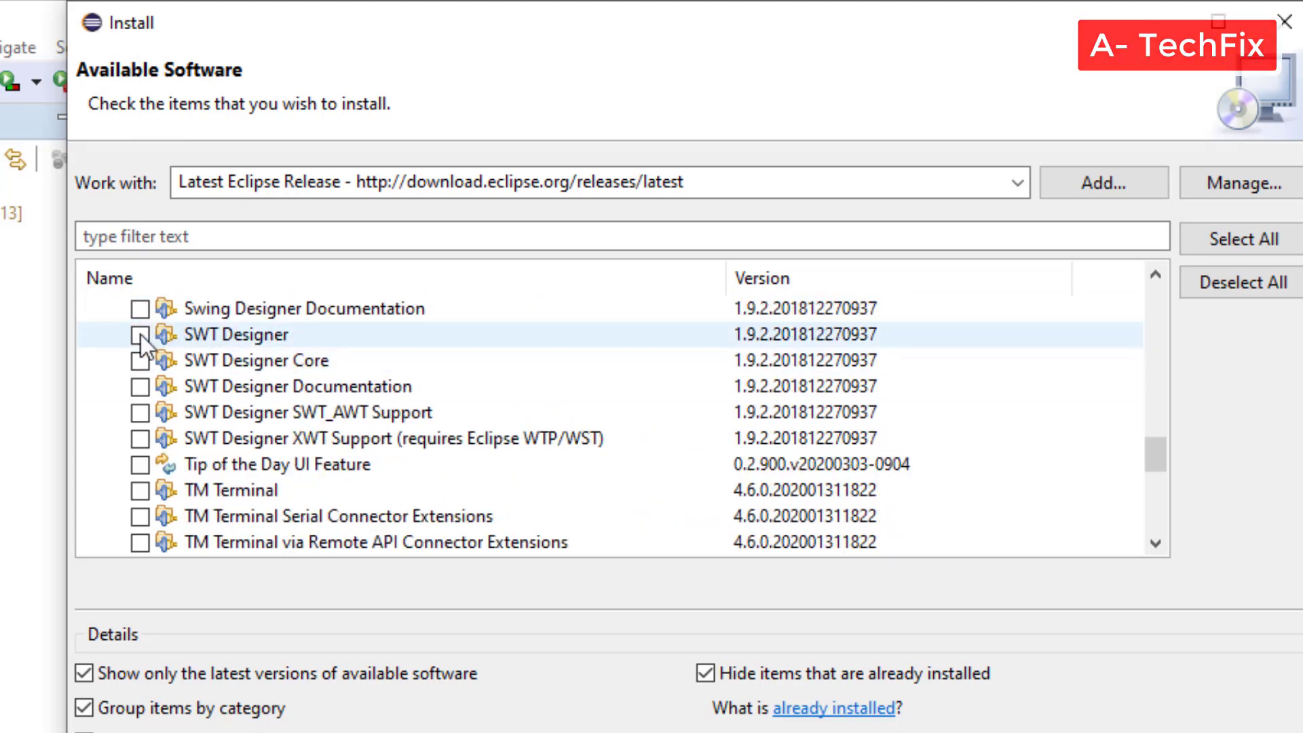
left_click(141, 335)
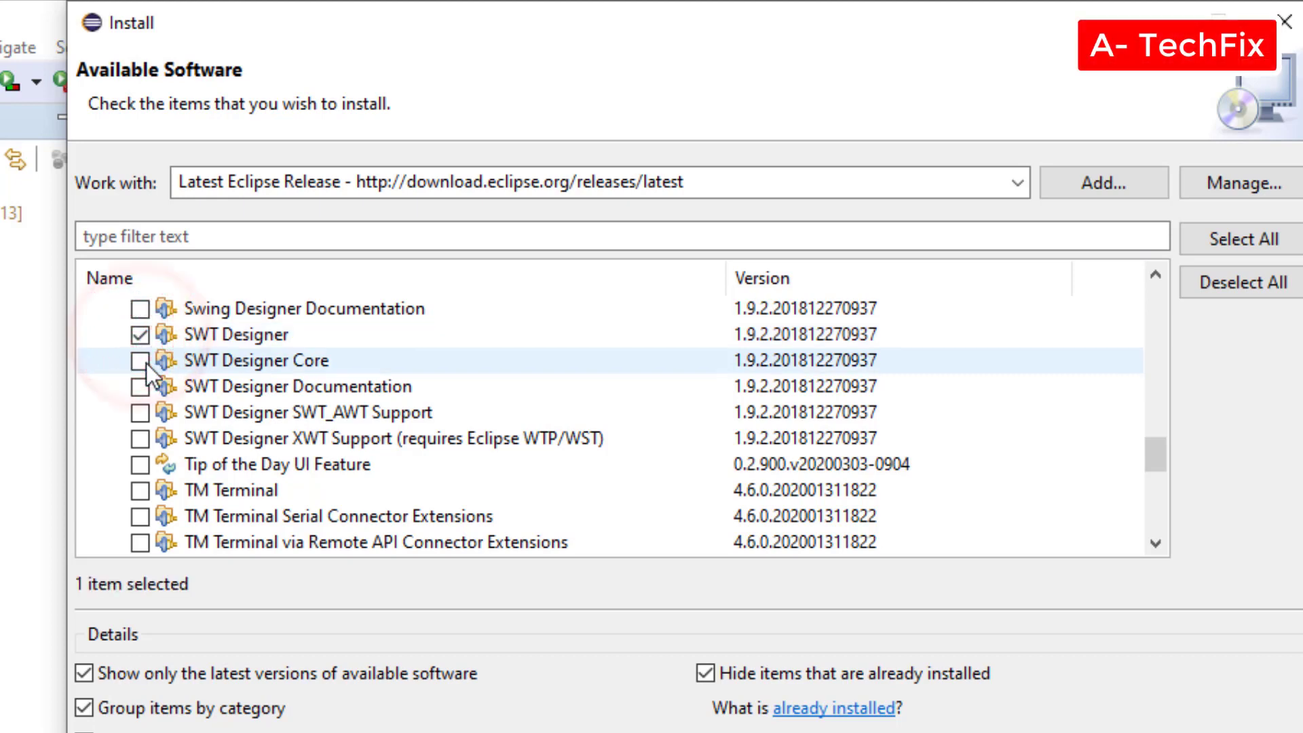
left_click(140, 361)
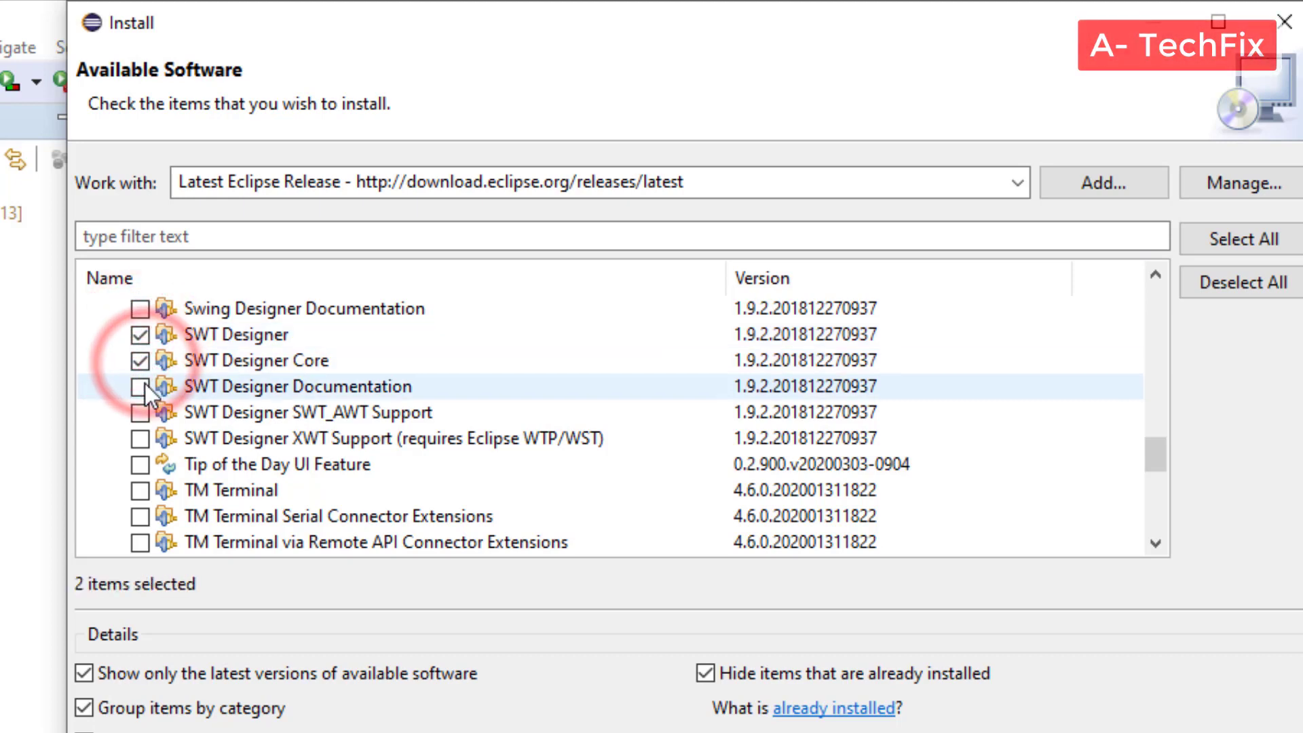
left_click(142, 386)
left_click(140, 412)
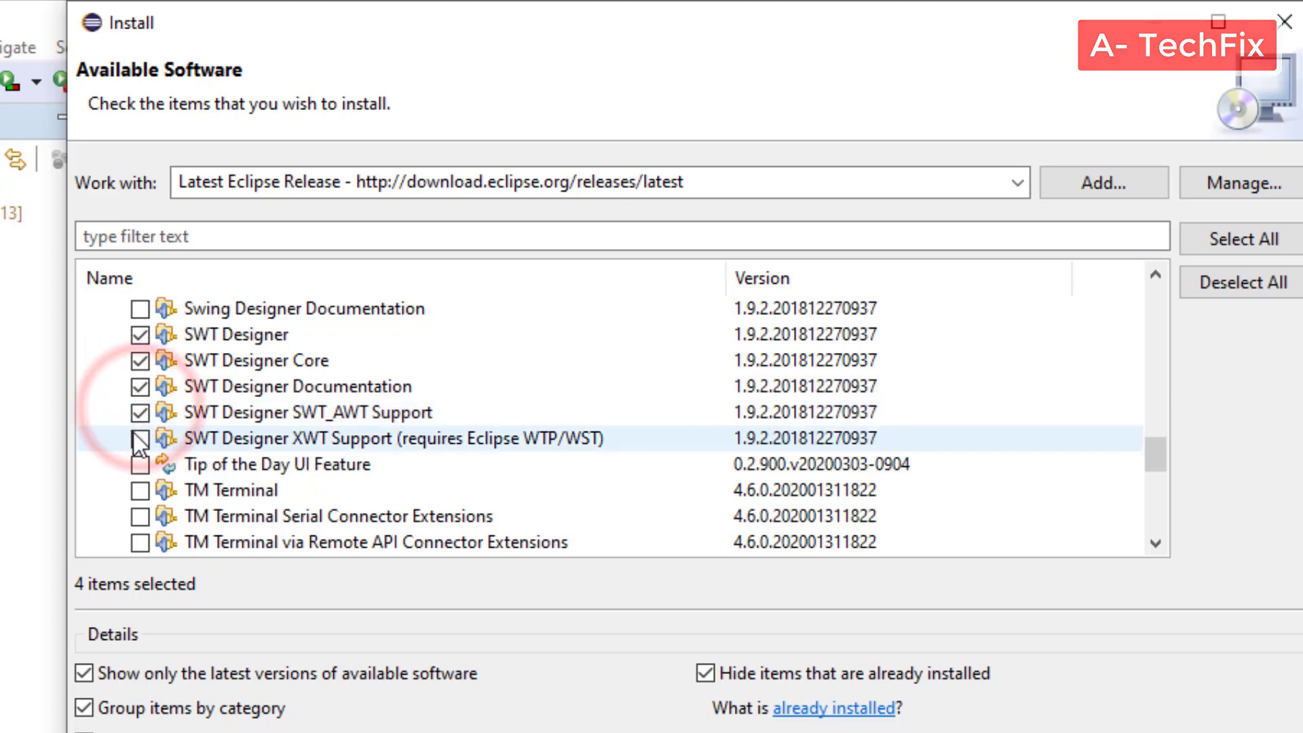
left_click(140, 439)
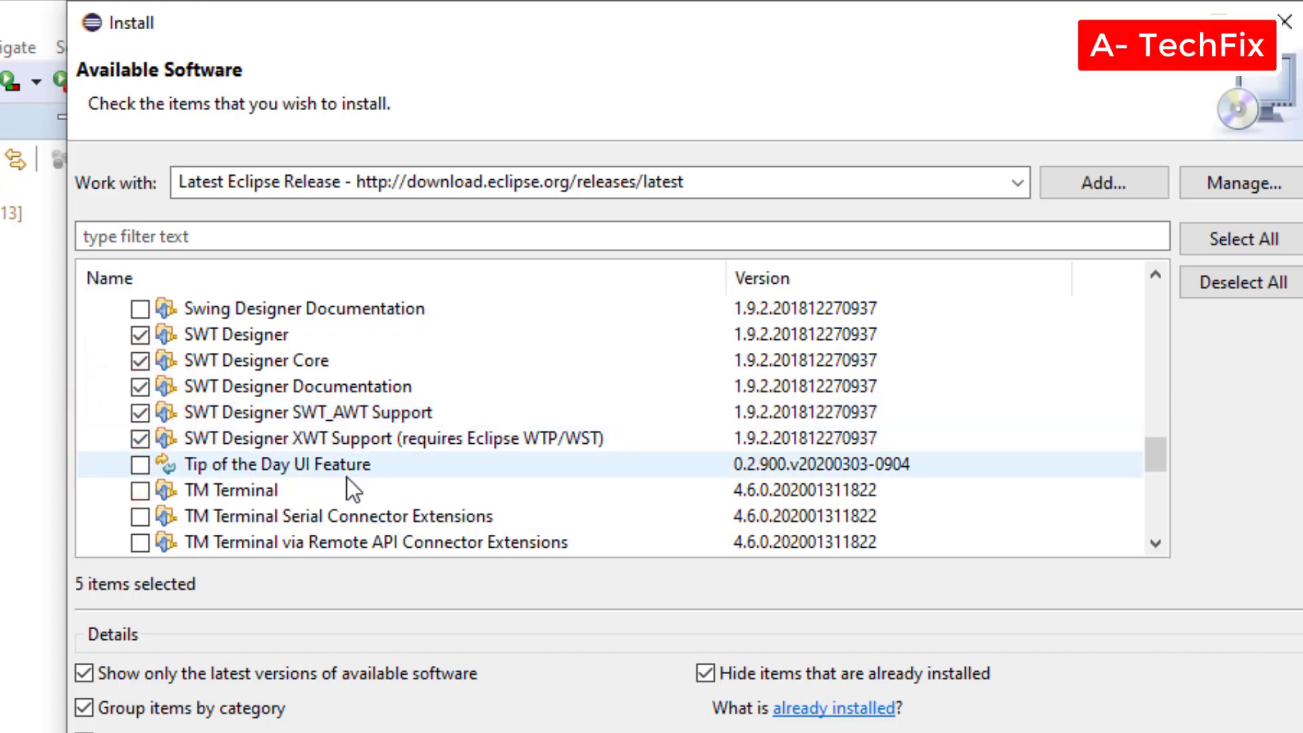
Step: Mark WindowBuilder Core, Core Documentation, Core UI, GroupLayout Support, Java Core and XML Core for installation
scroll(348, 477, "down", 1)
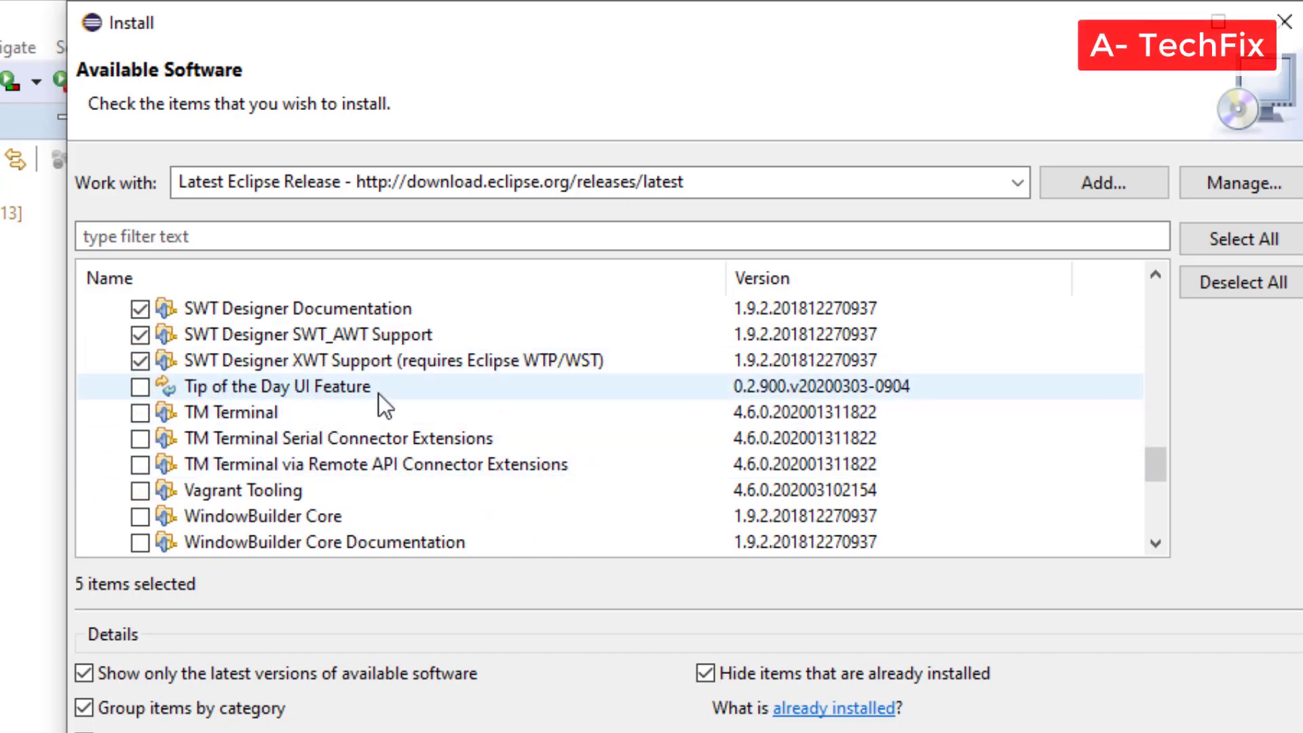
scroll(379, 393, "down", 1)
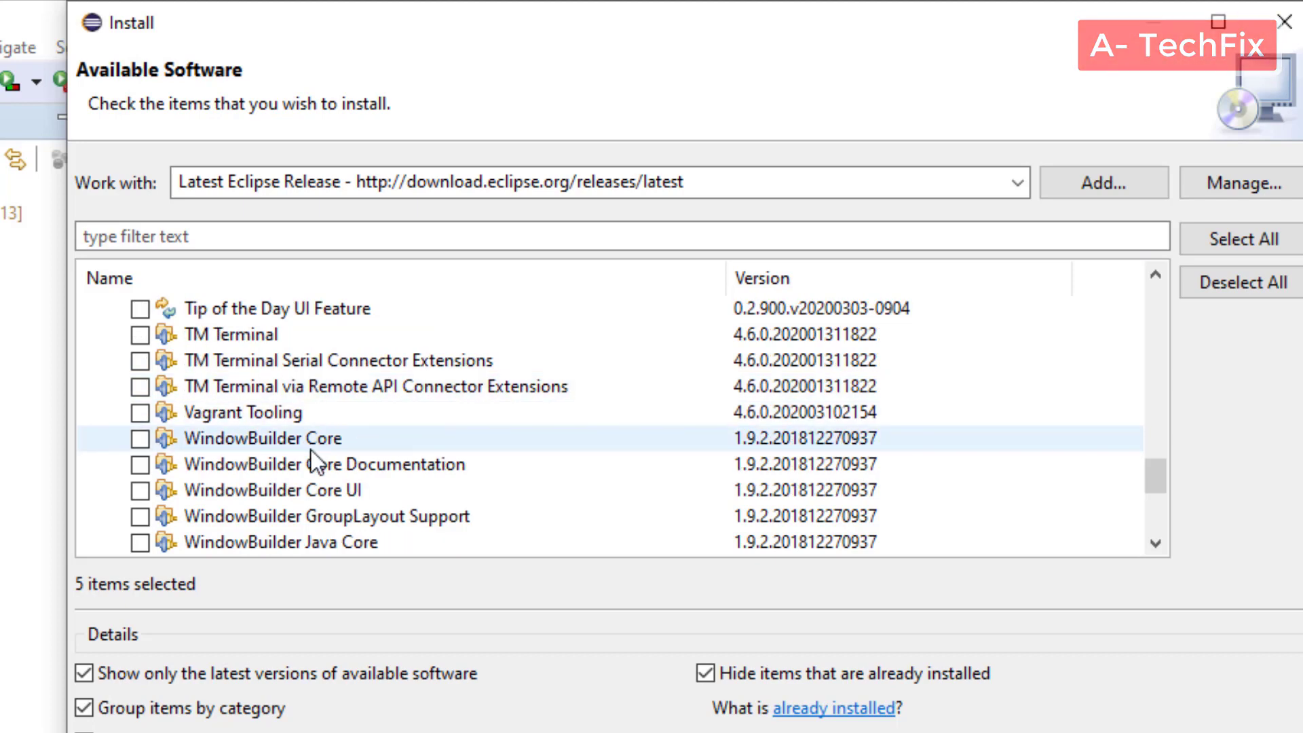
left_click(142, 440)
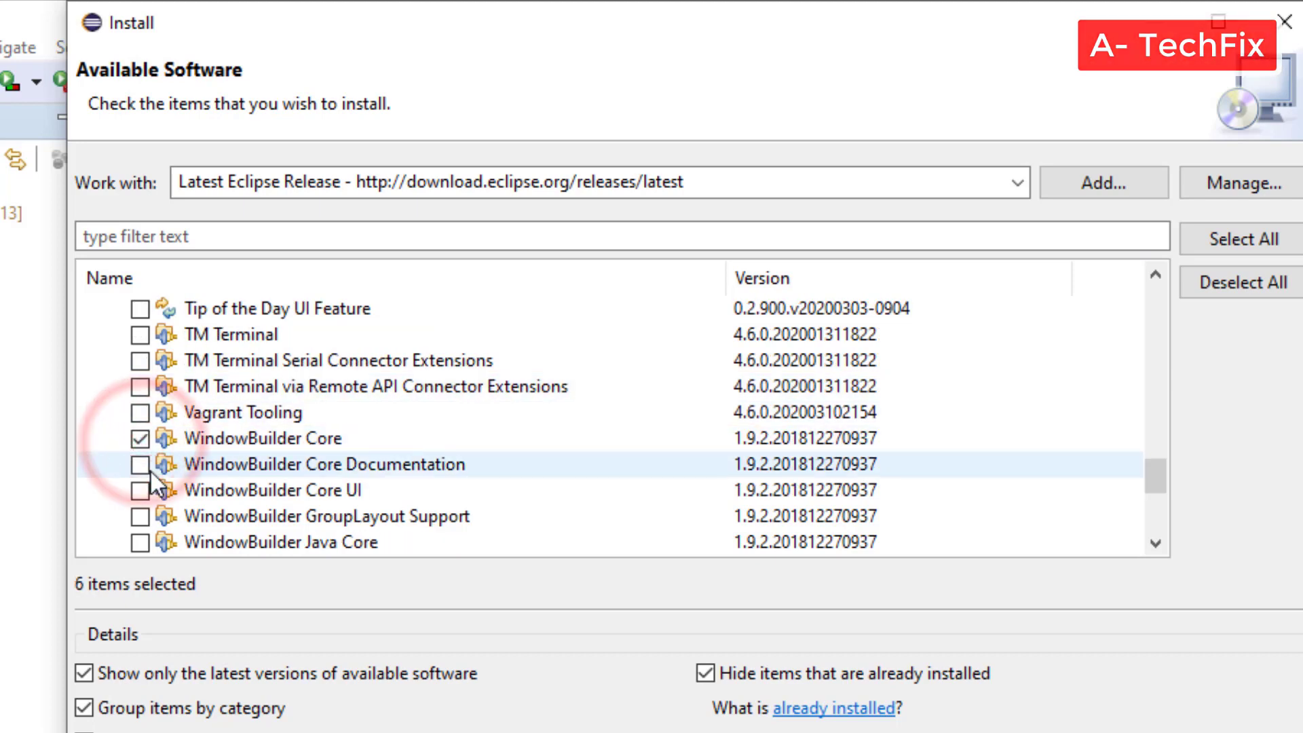
left_click(139, 468)
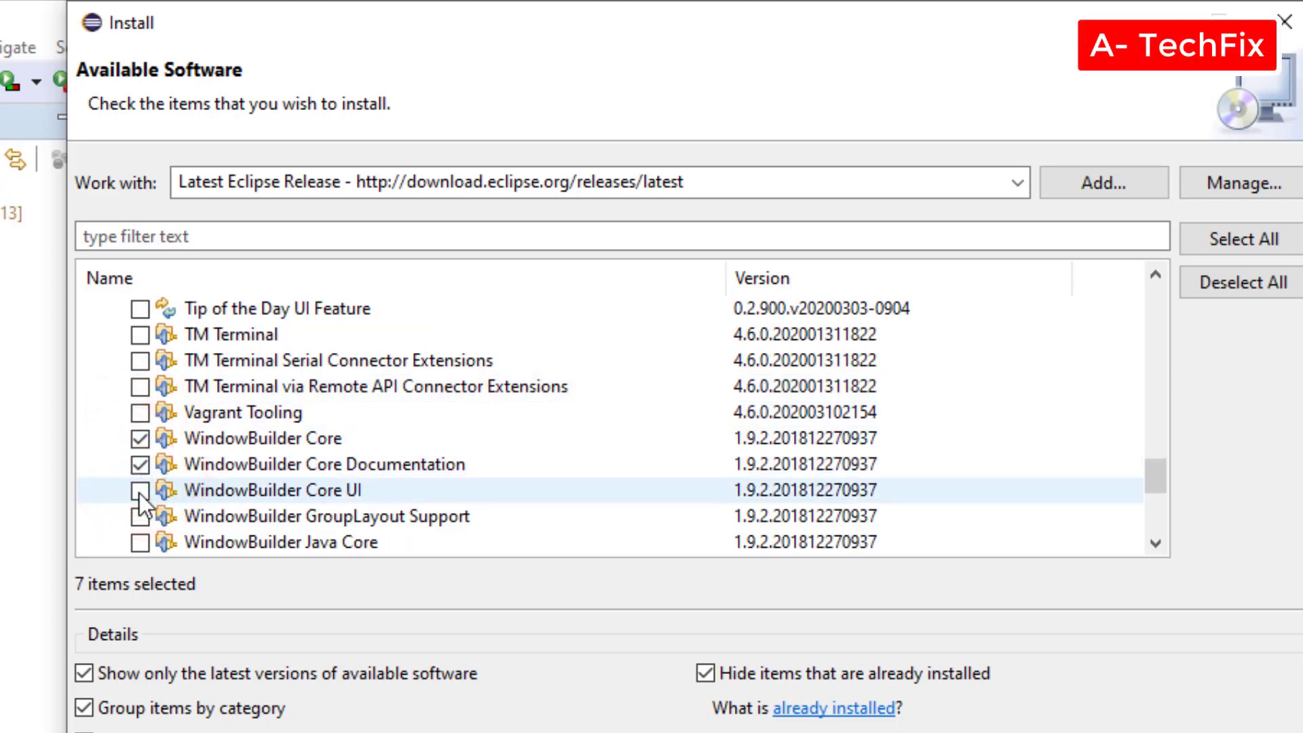
left_click(140, 493)
left_click(140, 516)
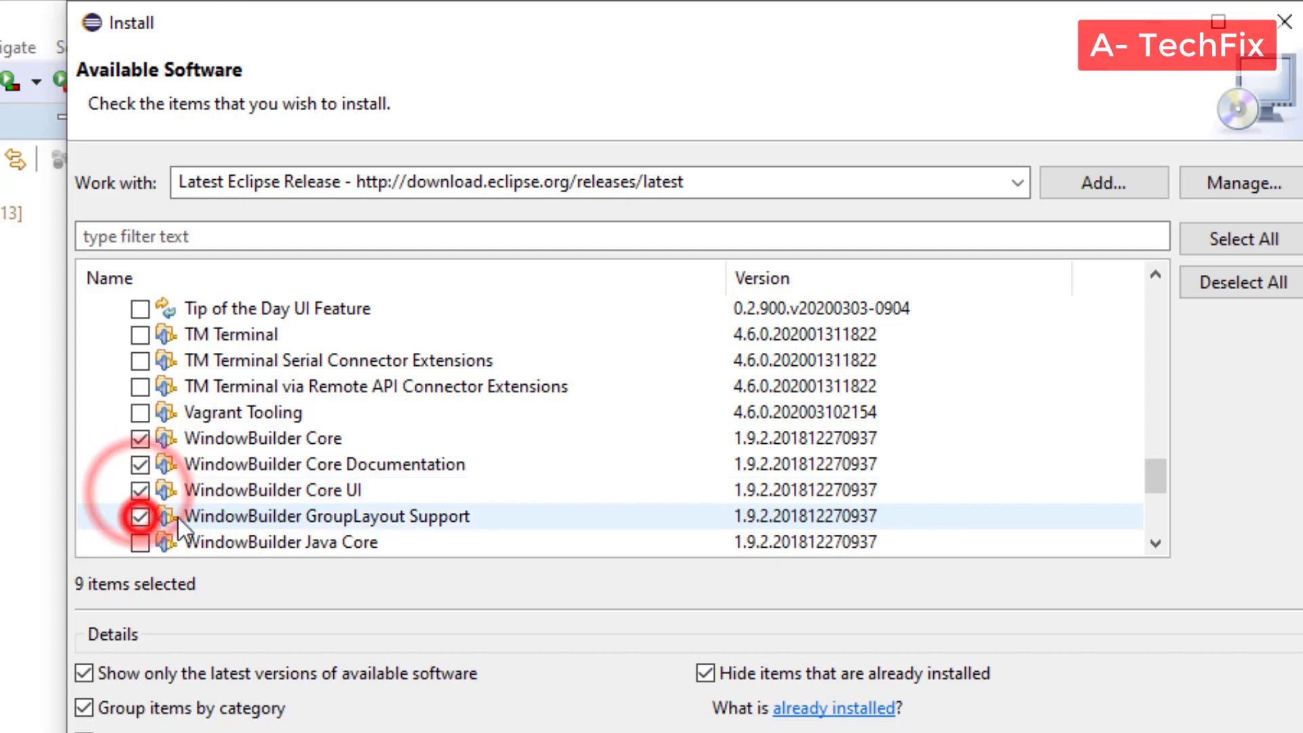
scroll(178, 515, "down", 1)
left_click(141, 466)
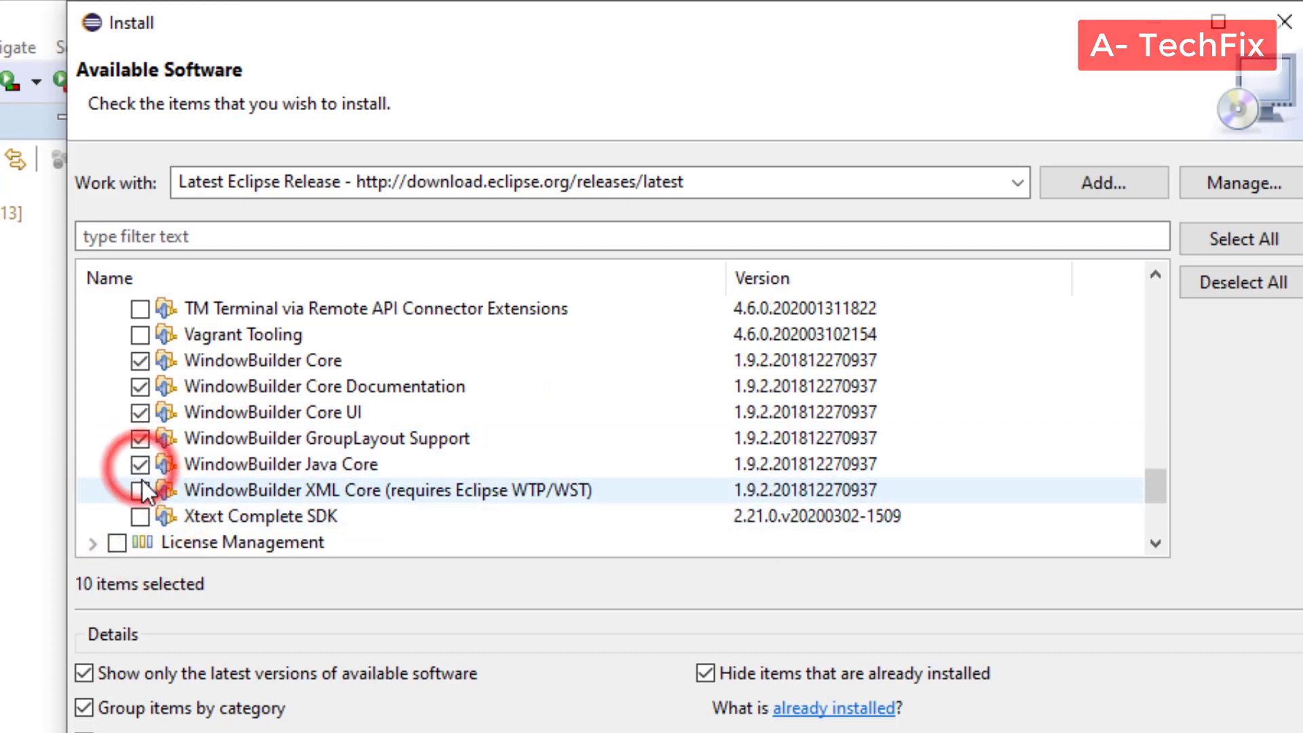
left_click(140, 490)
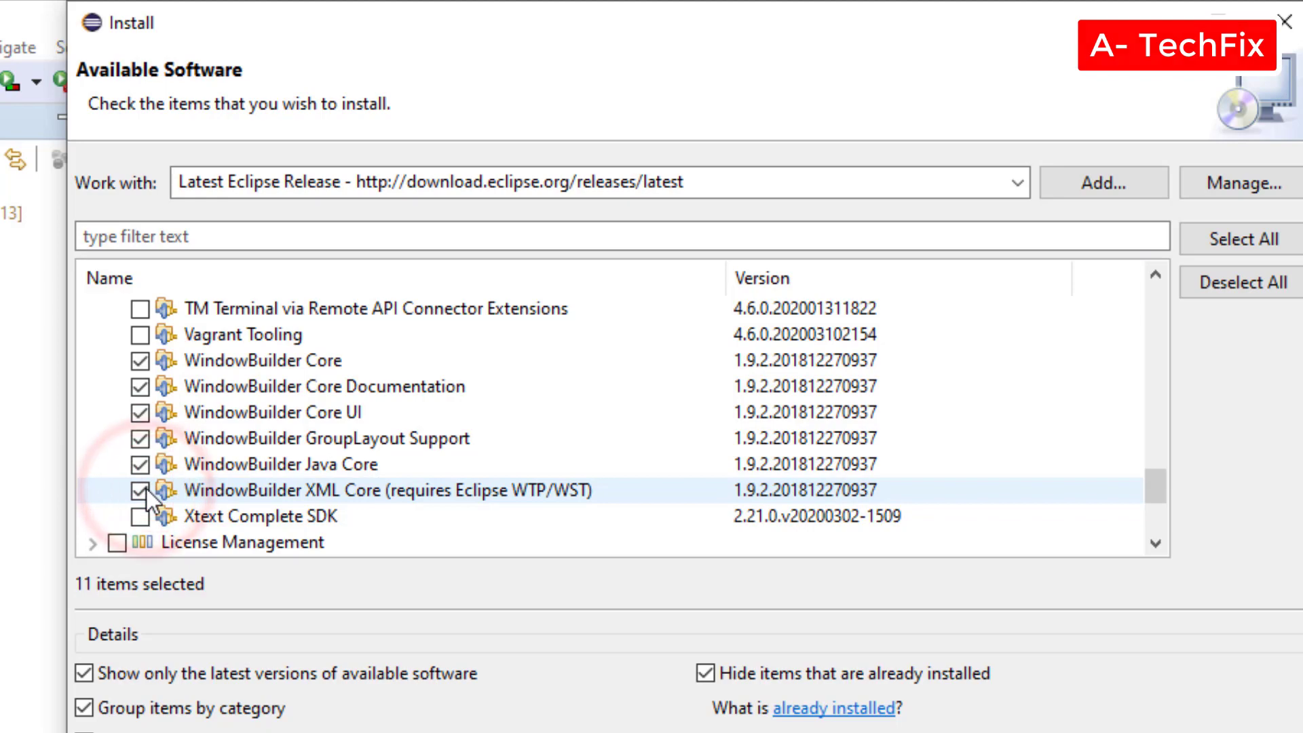
scroll(251, 466, "down", 3)
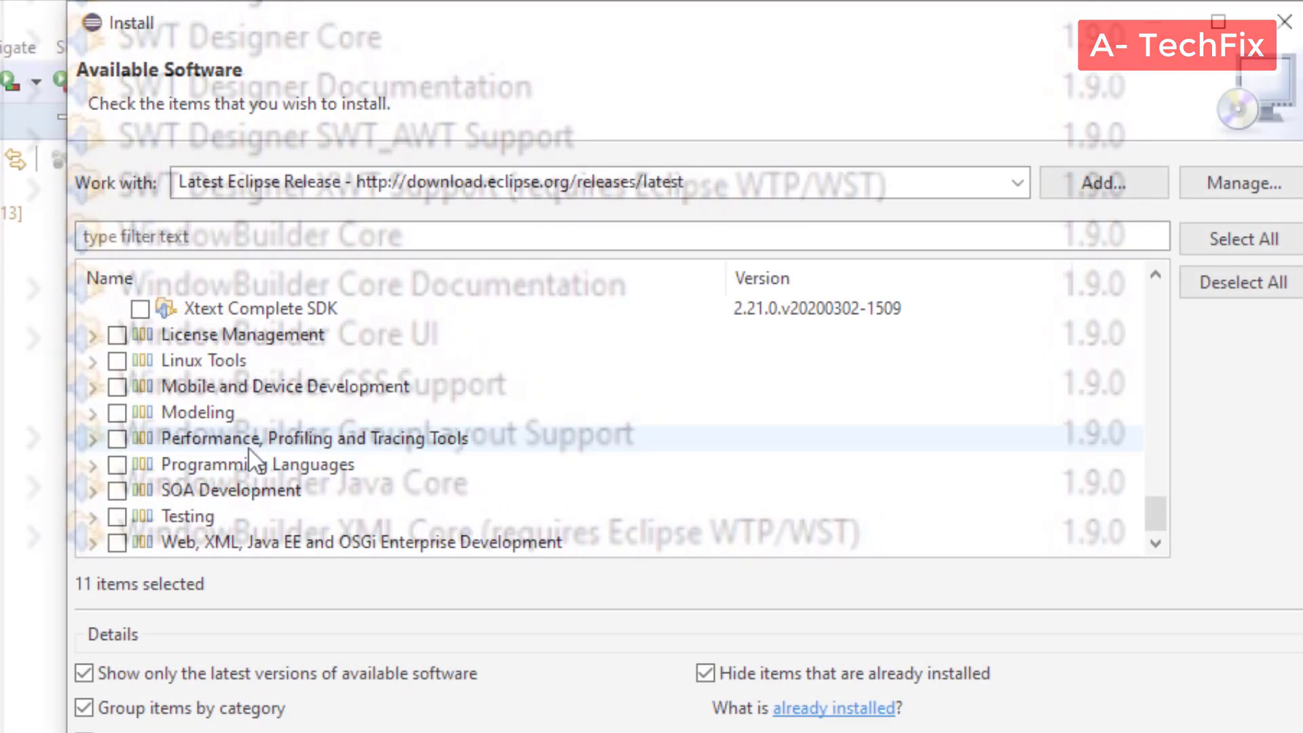
scroll(249, 448, "up", 8)
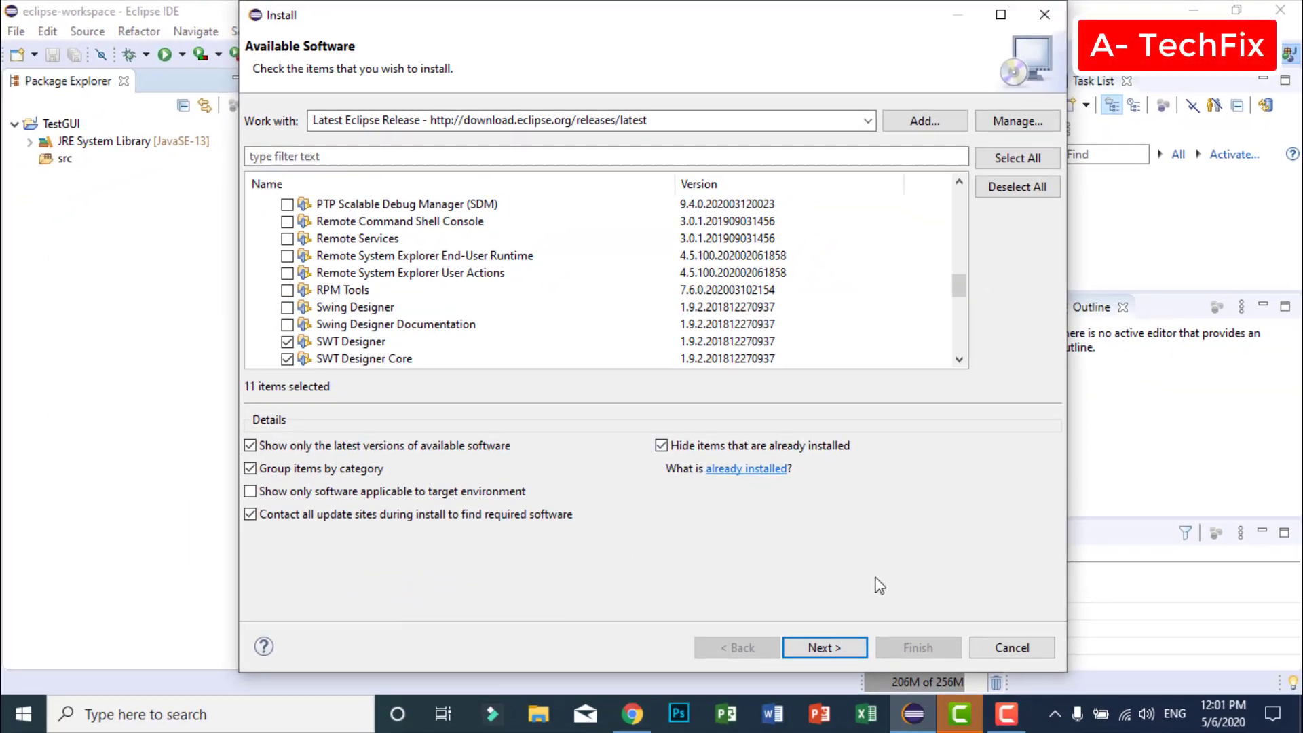
Step: Proceed past the install details, accept the license agreements and finish the wizard to install the marked components
left_click(848, 649)
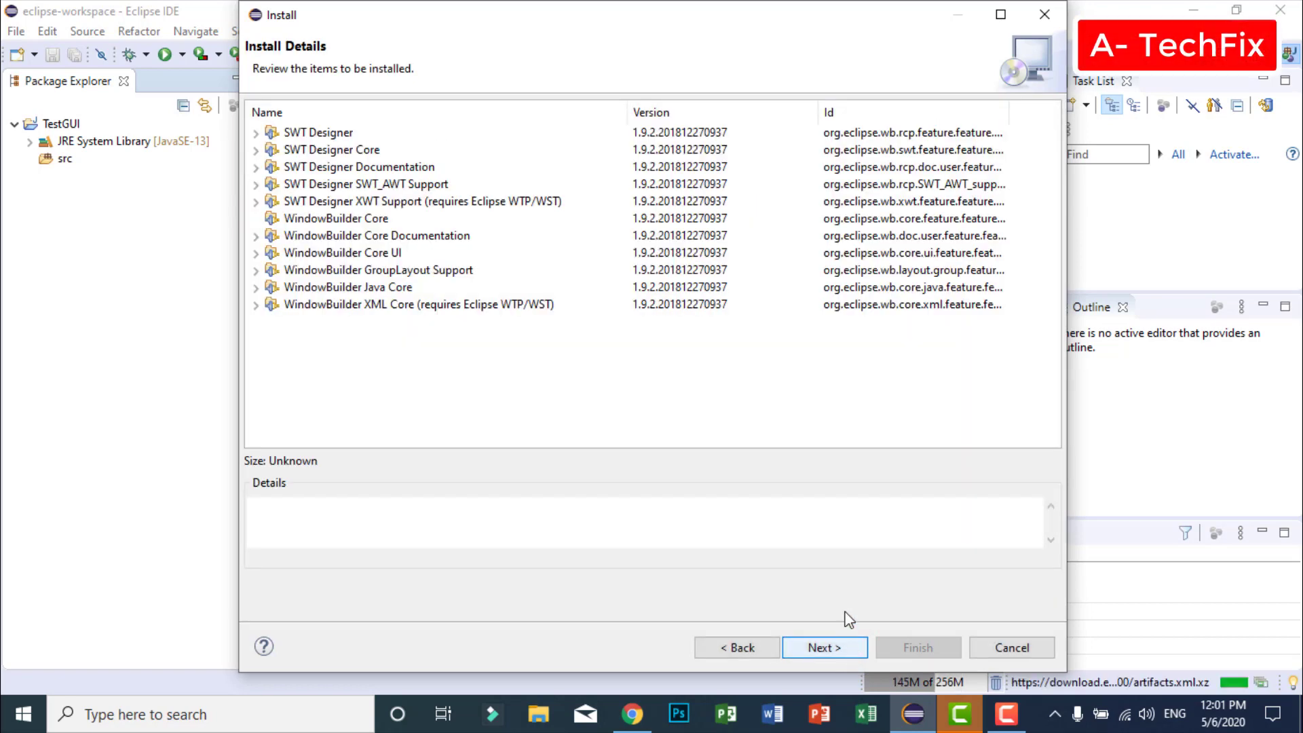
left_click(848, 650)
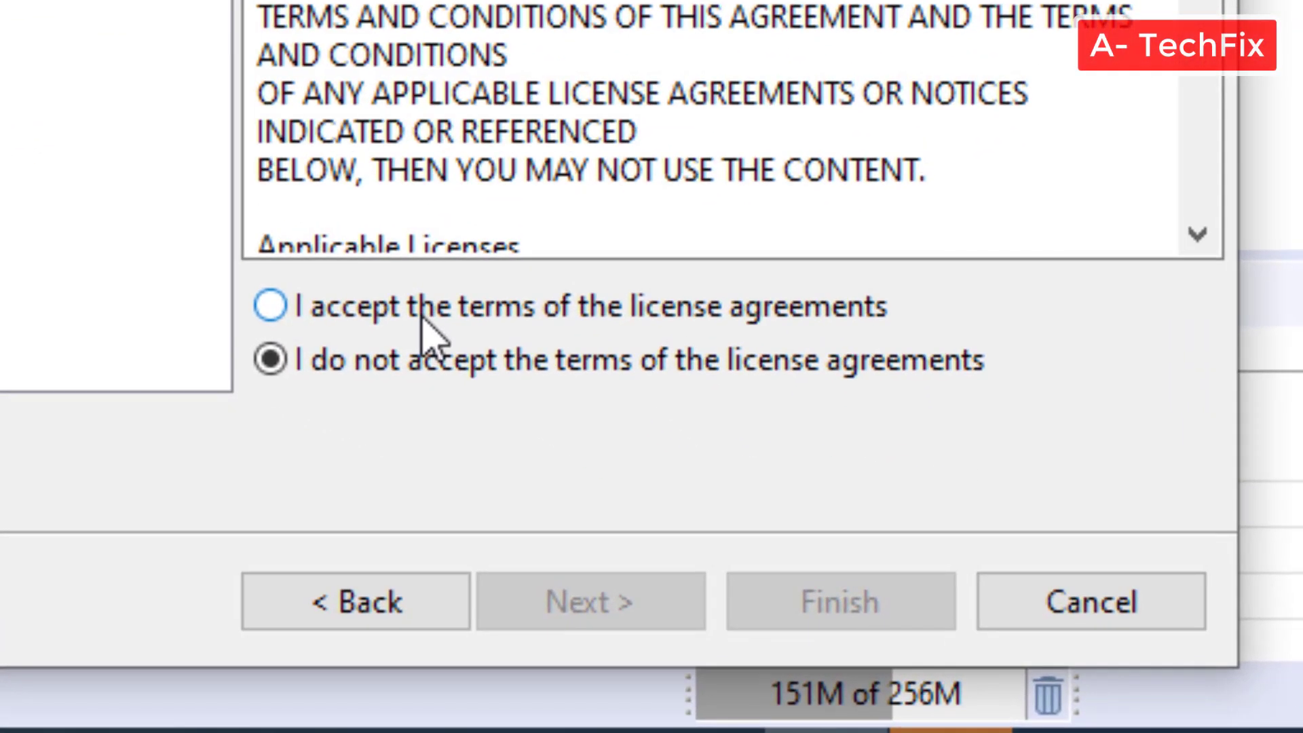
left_click(762, 541)
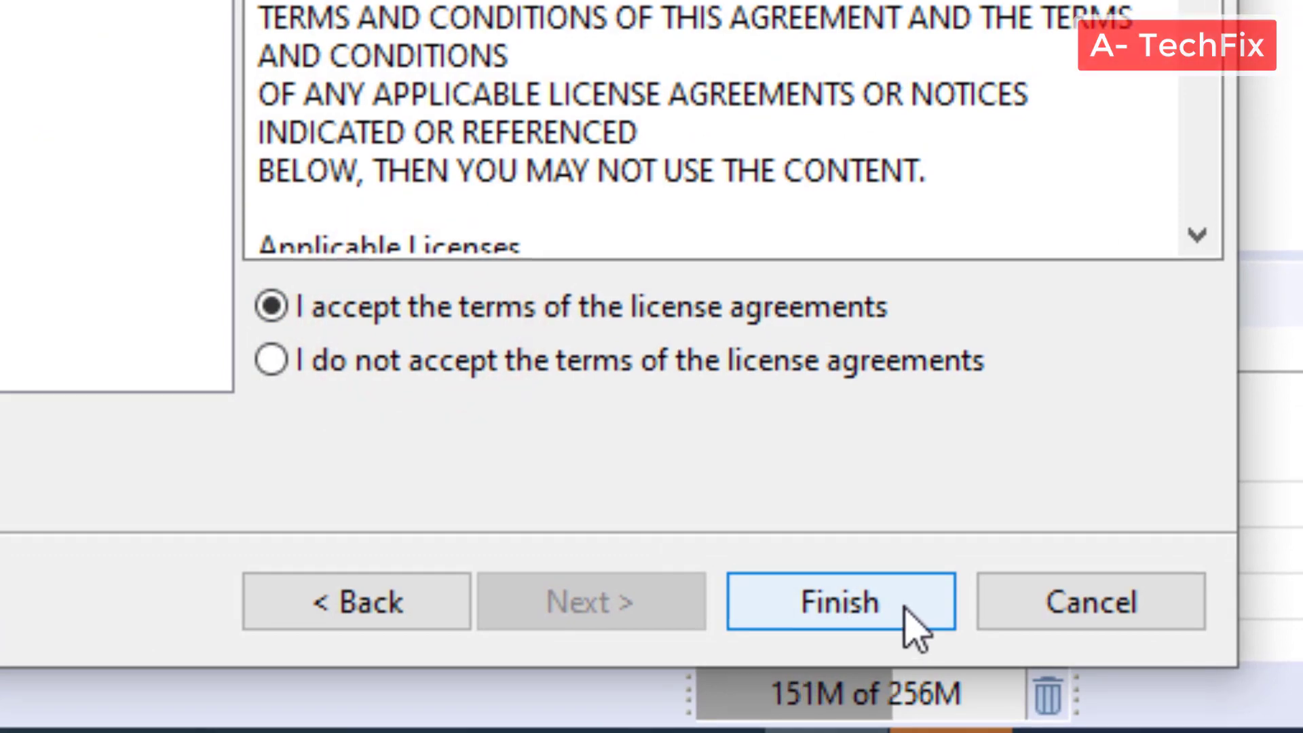
left_click(906, 609)
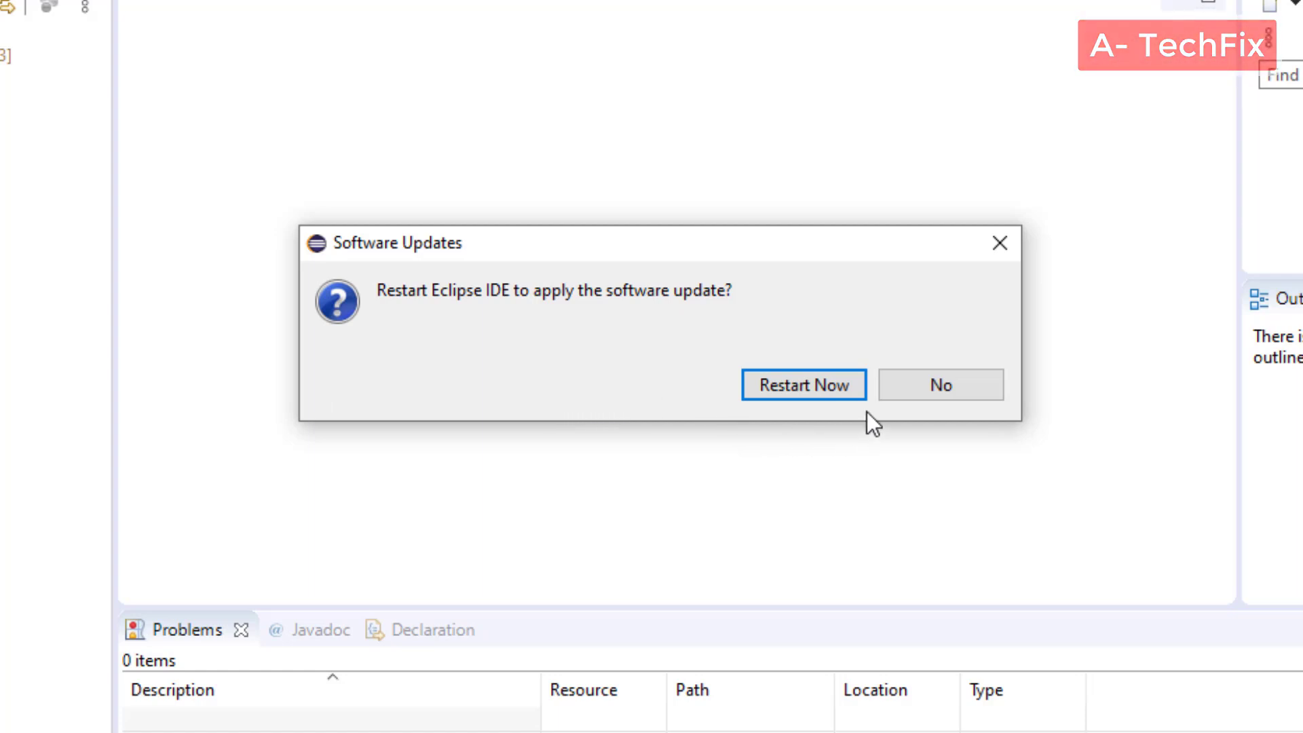
Step: Restart Eclipse to apply the software update and close the Welcome page
left_click(798, 385)
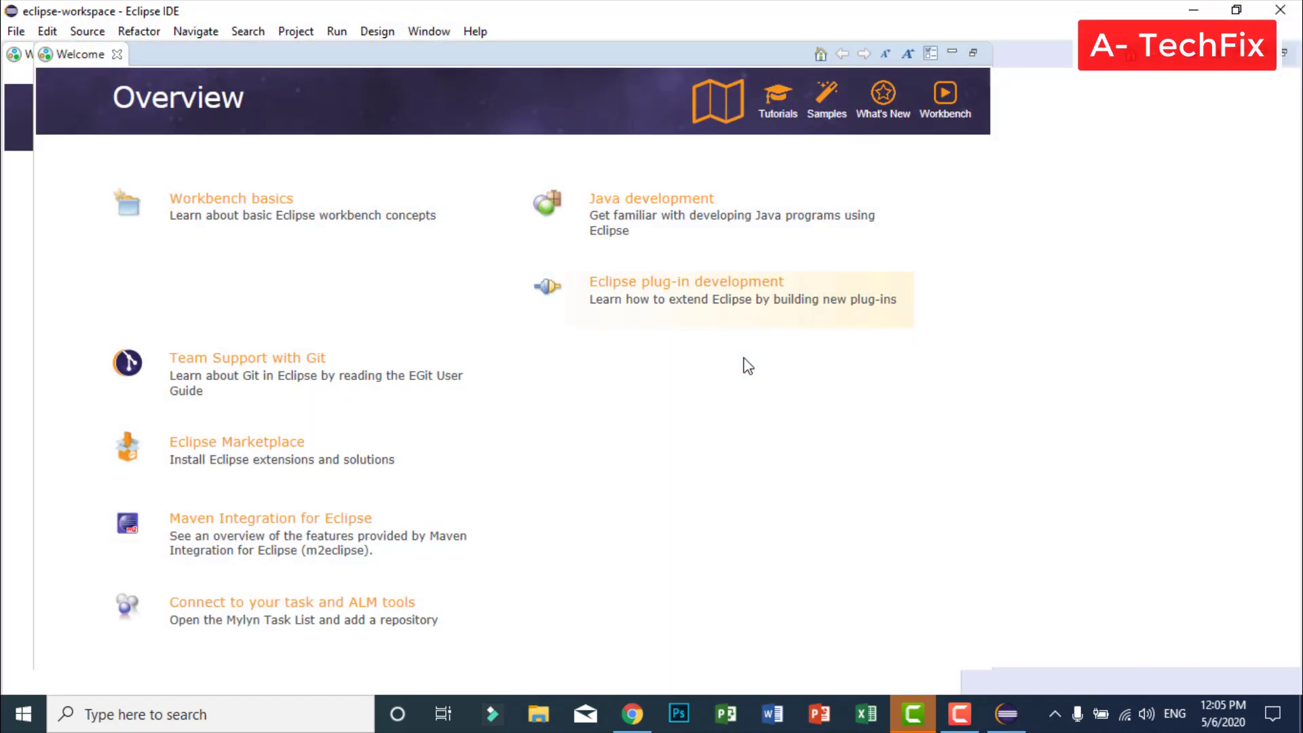
left_click(117, 55)
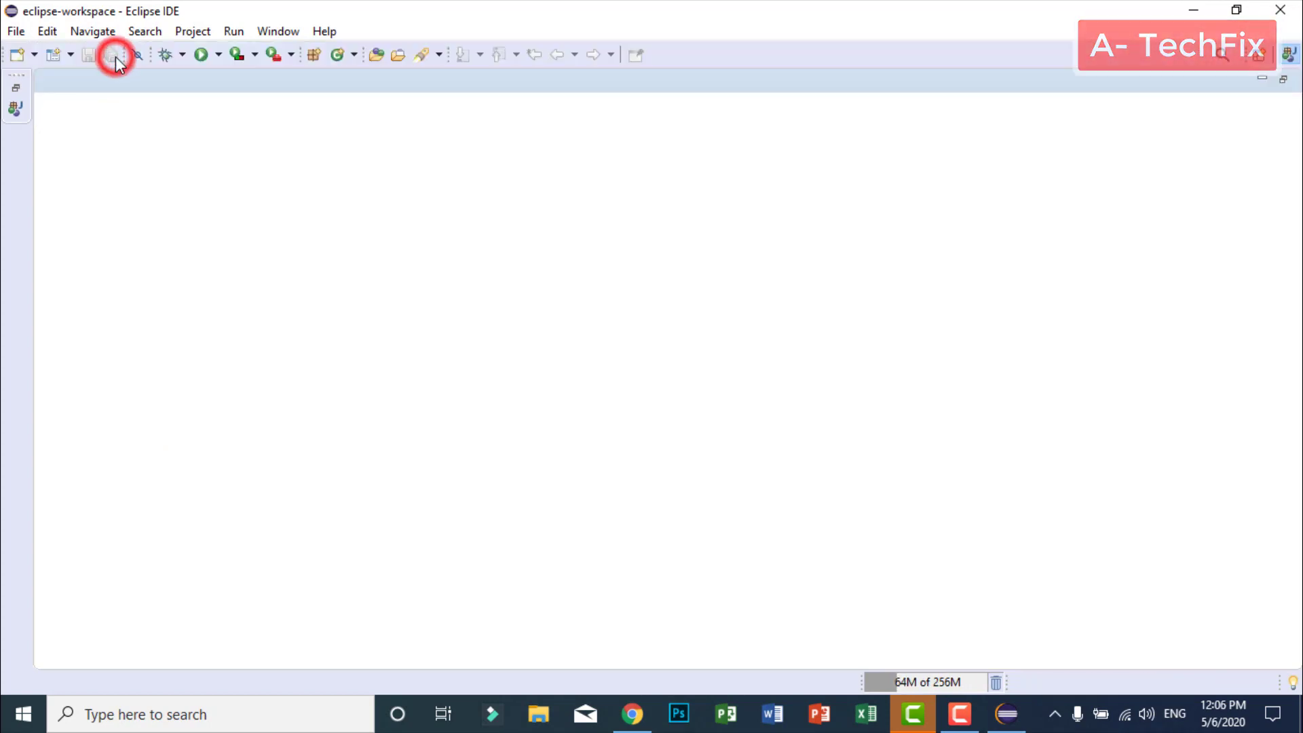
Step: Expand the TestGUI project and open the full wizard selection for creating a new item in its src folder
left_click(25, 185)
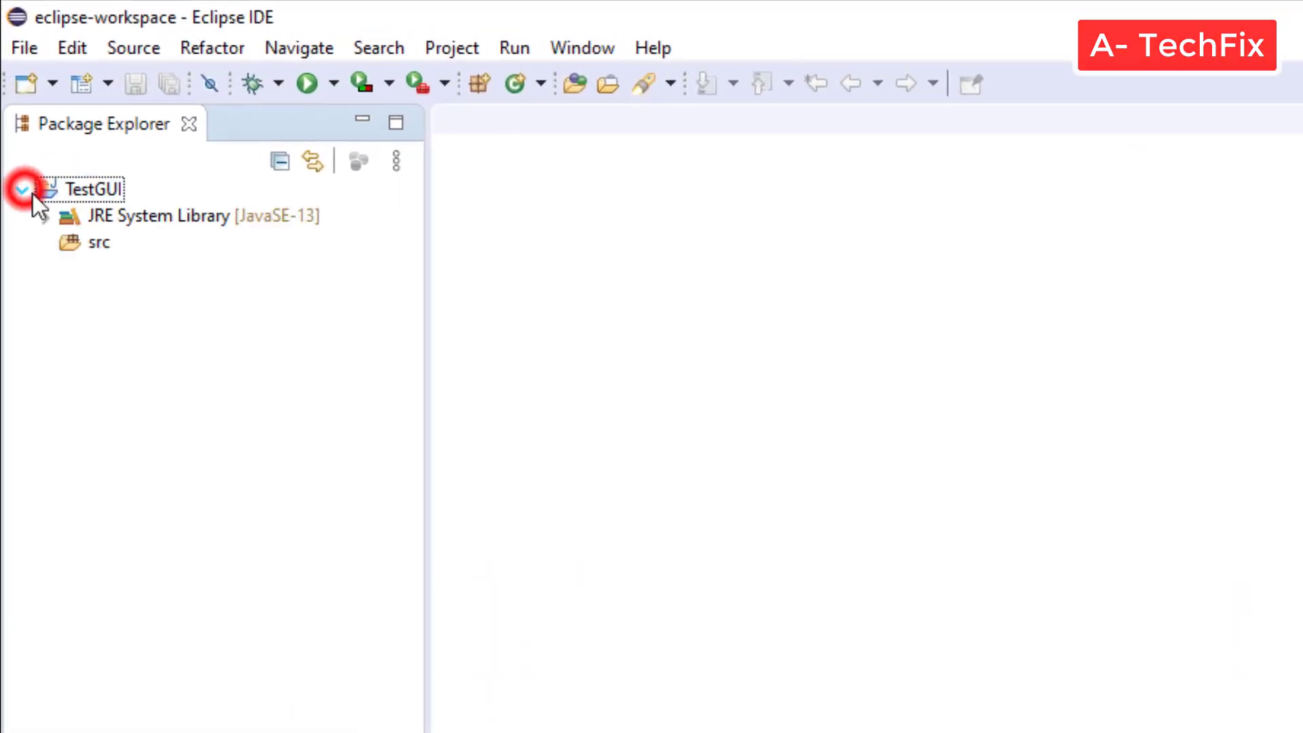
left_click(95, 234)
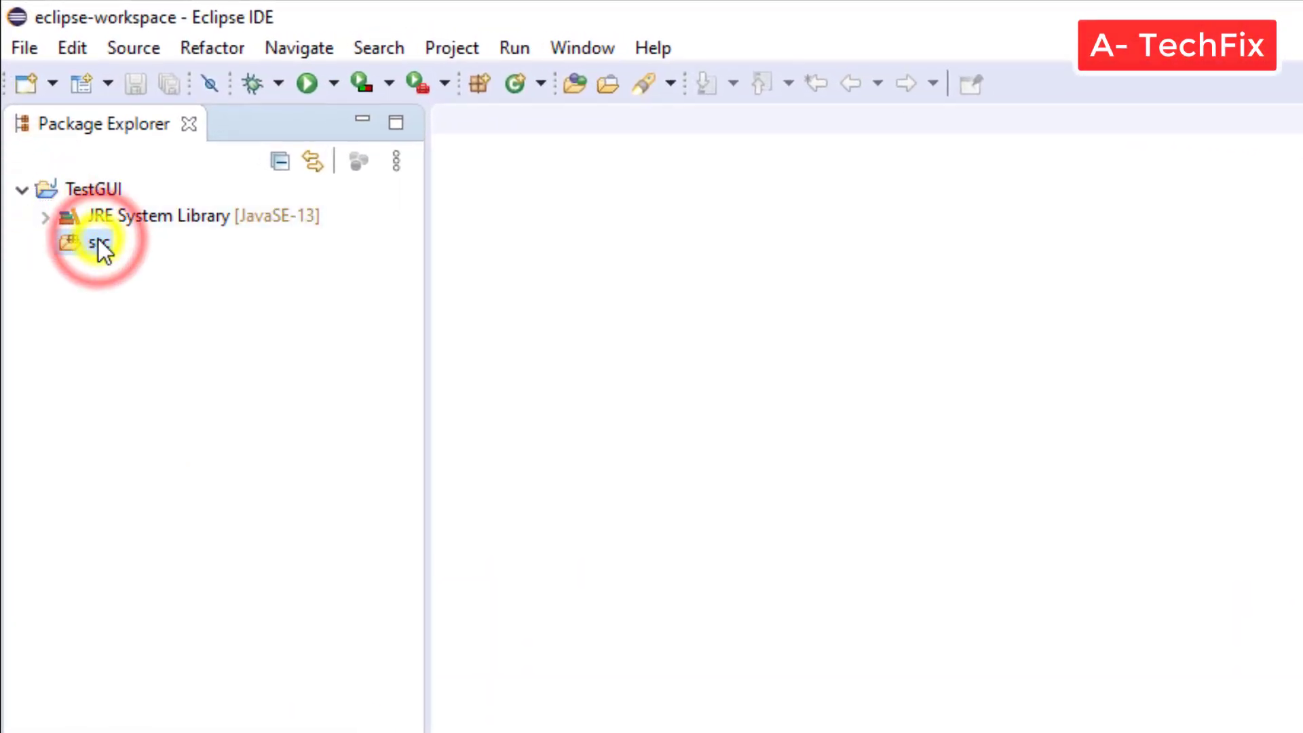
right_click(97, 238)
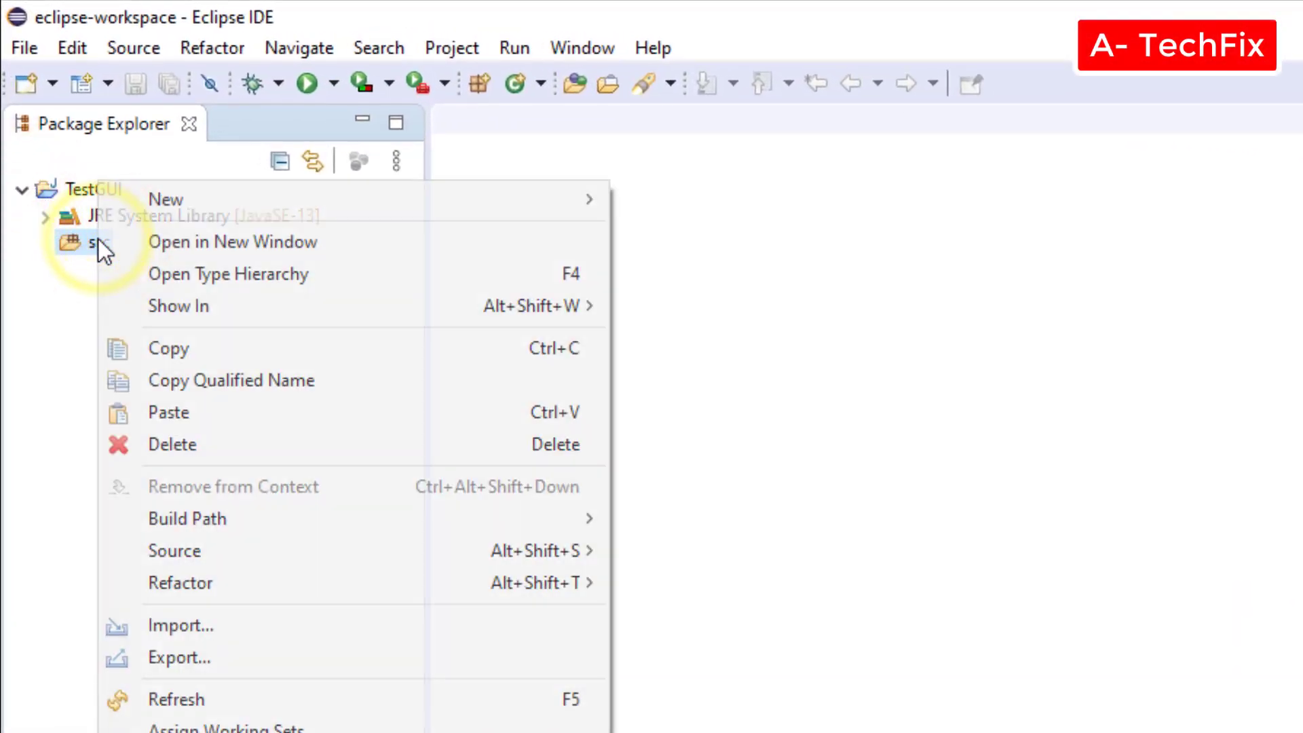
mouse_move(234, 206)
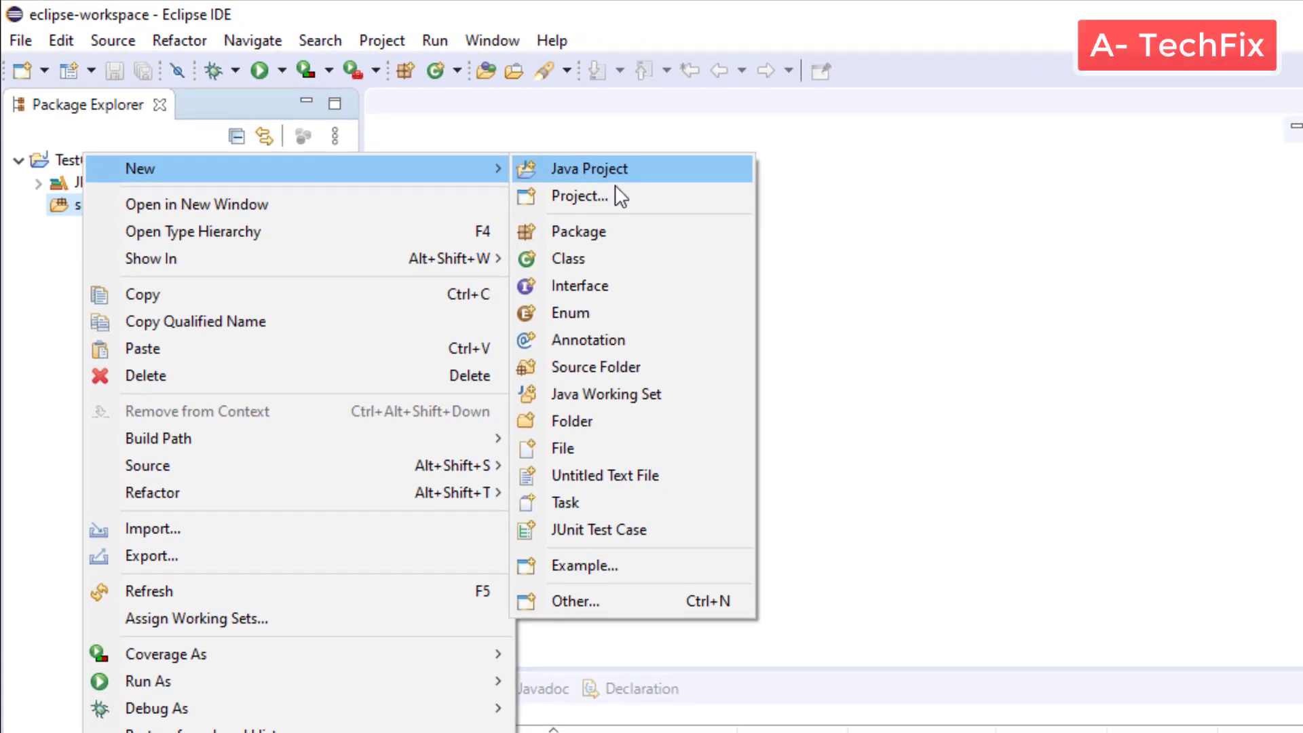
left_click(647, 608)
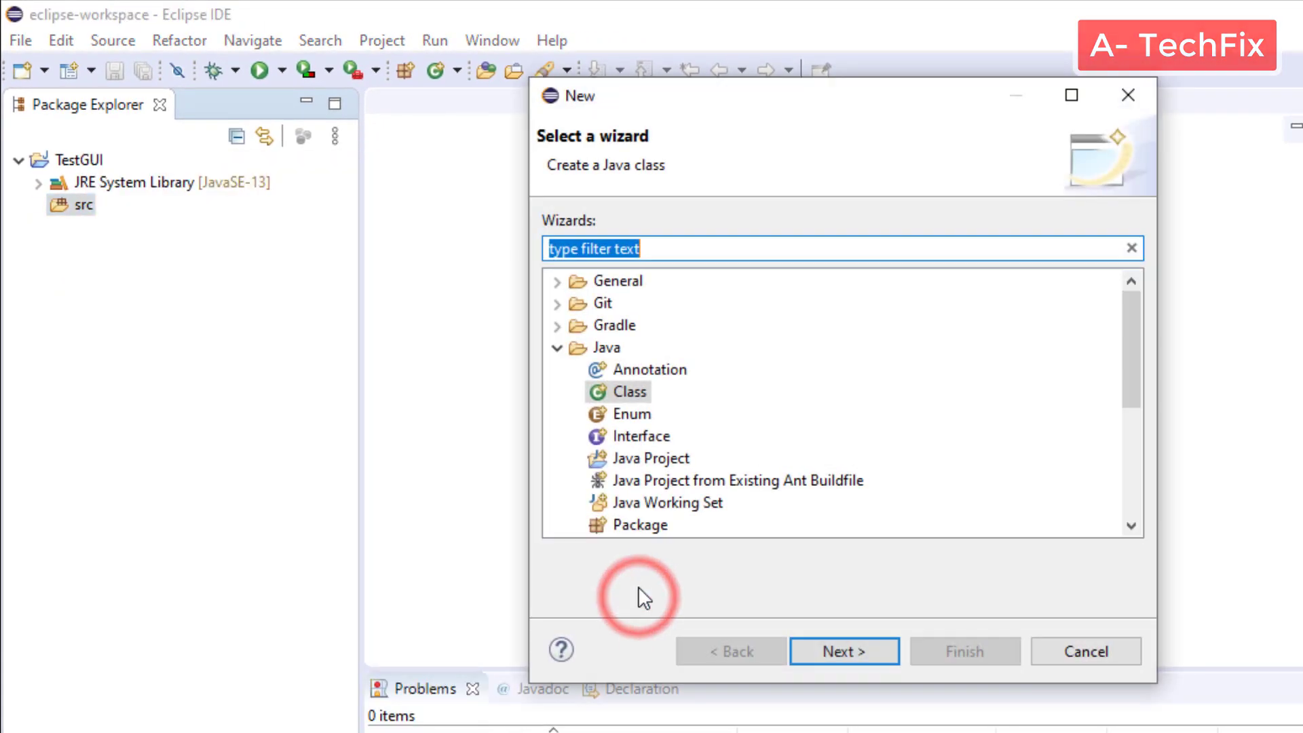
Step: Choose the Application Window wizard from WindowBuilder's Swing Designer category and proceed to its settings
left_click(557, 353)
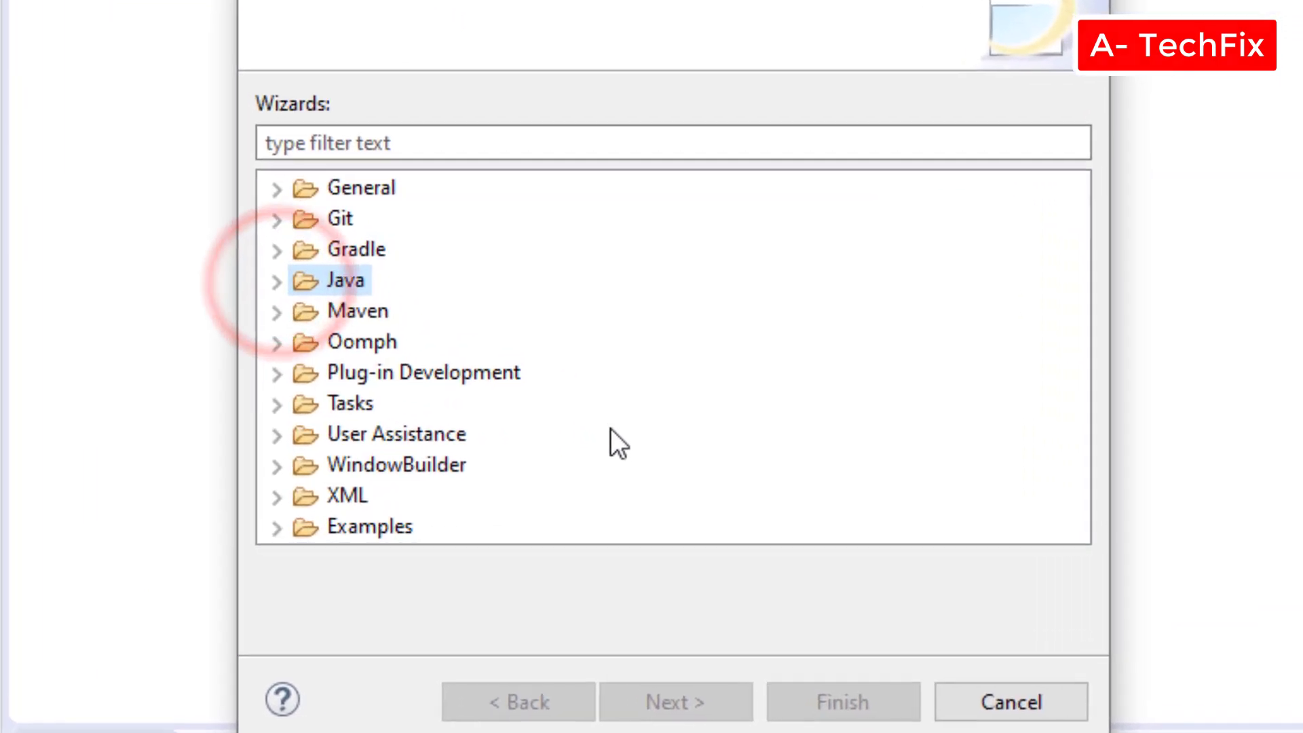
left_click(394, 471)
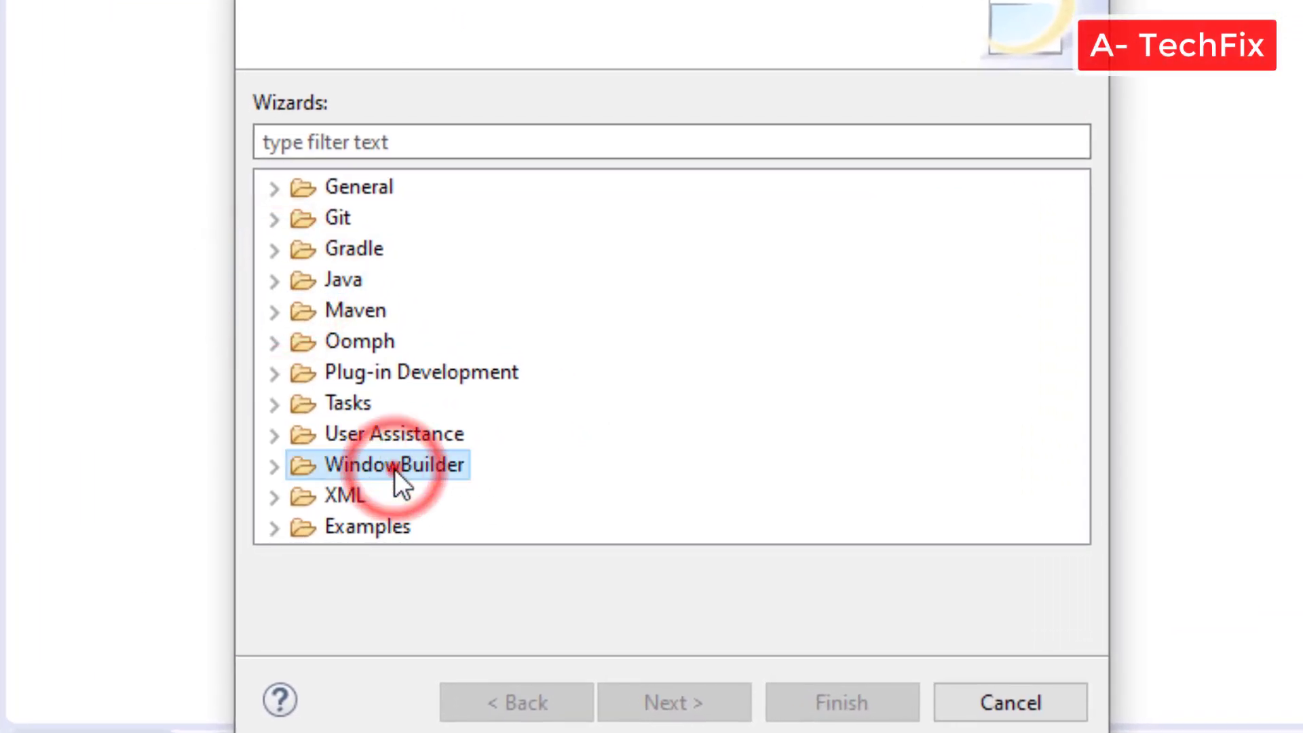
double_click(395, 471)
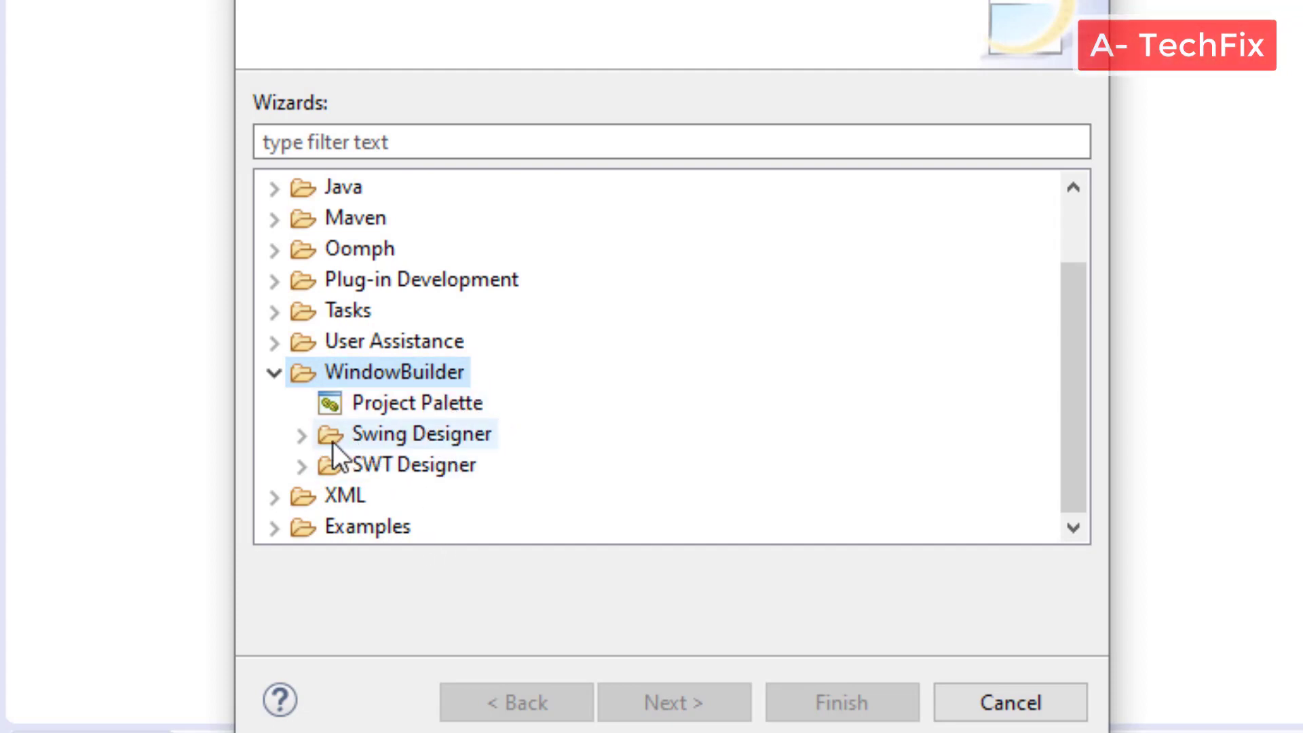
left_click(303, 436)
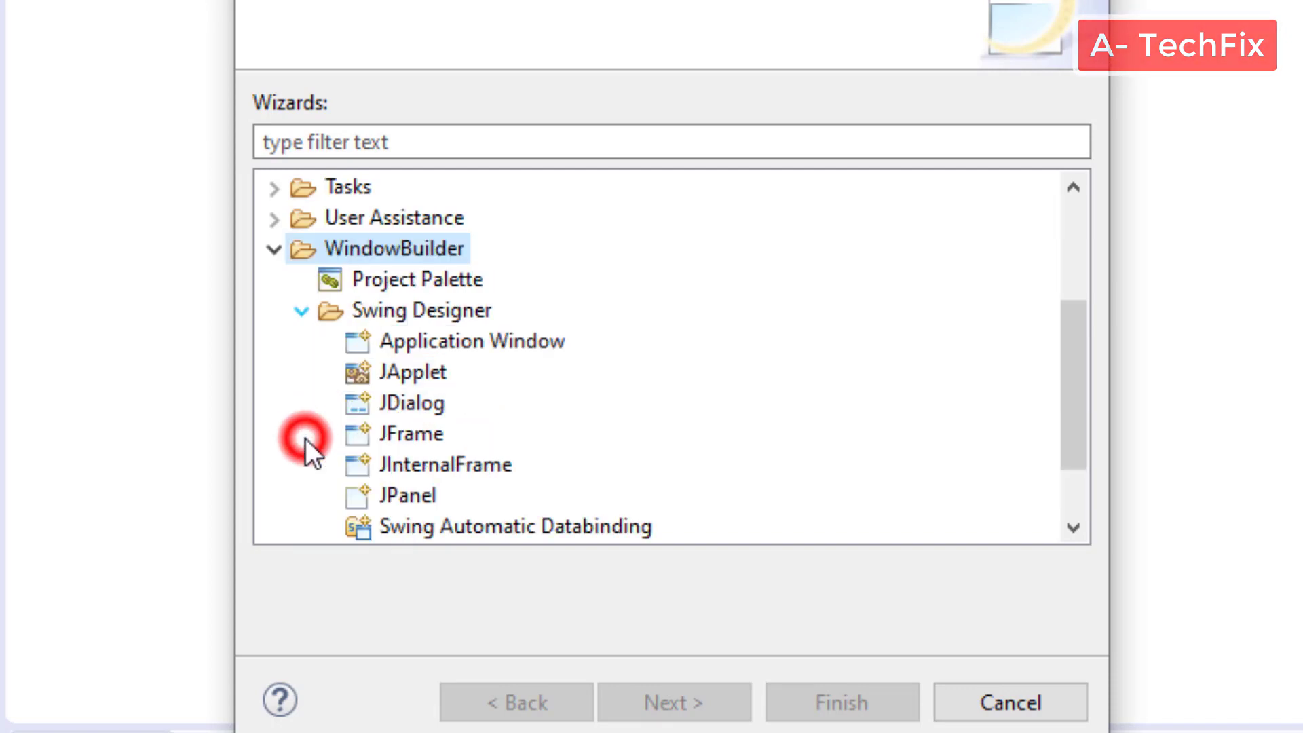
left_click(514, 350)
left_click(719, 704)
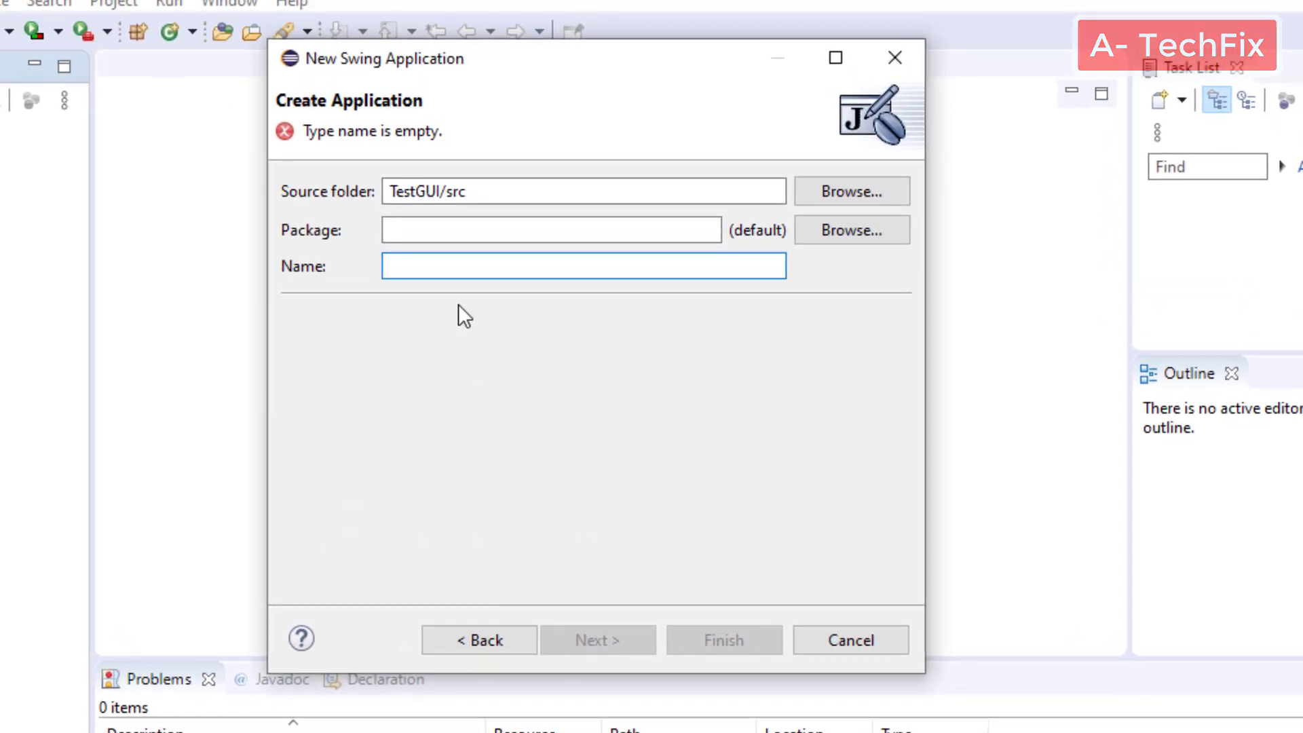
Step: Name the new Swing application GUITEST and create it in TestGUI/src
type("GUI")
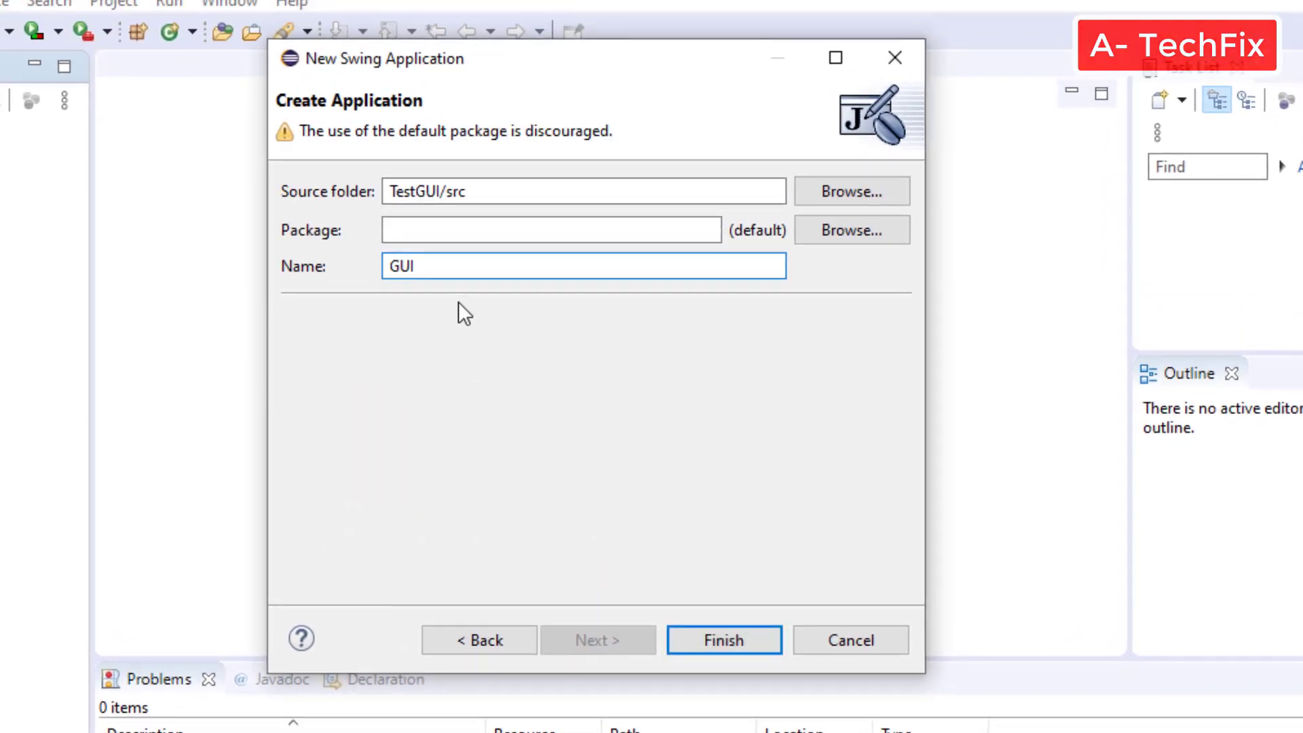
type("TEST")
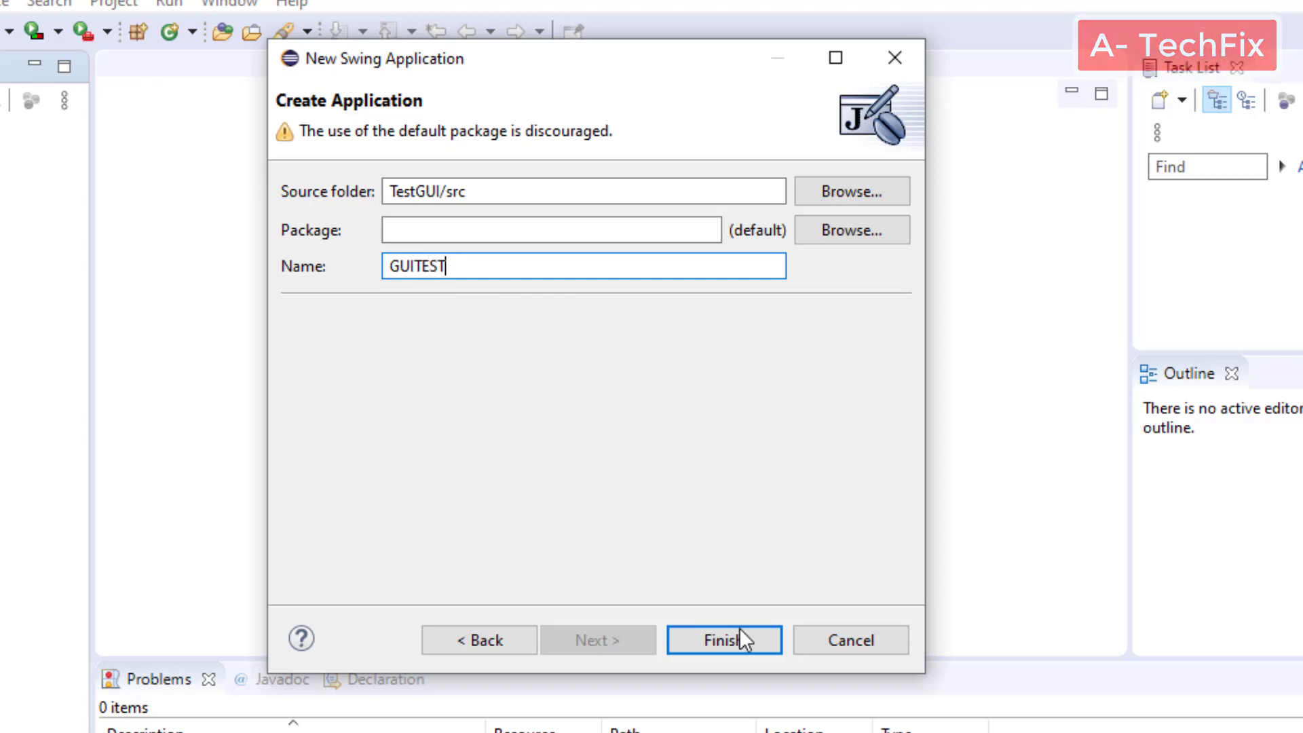
left_click(740, 631)
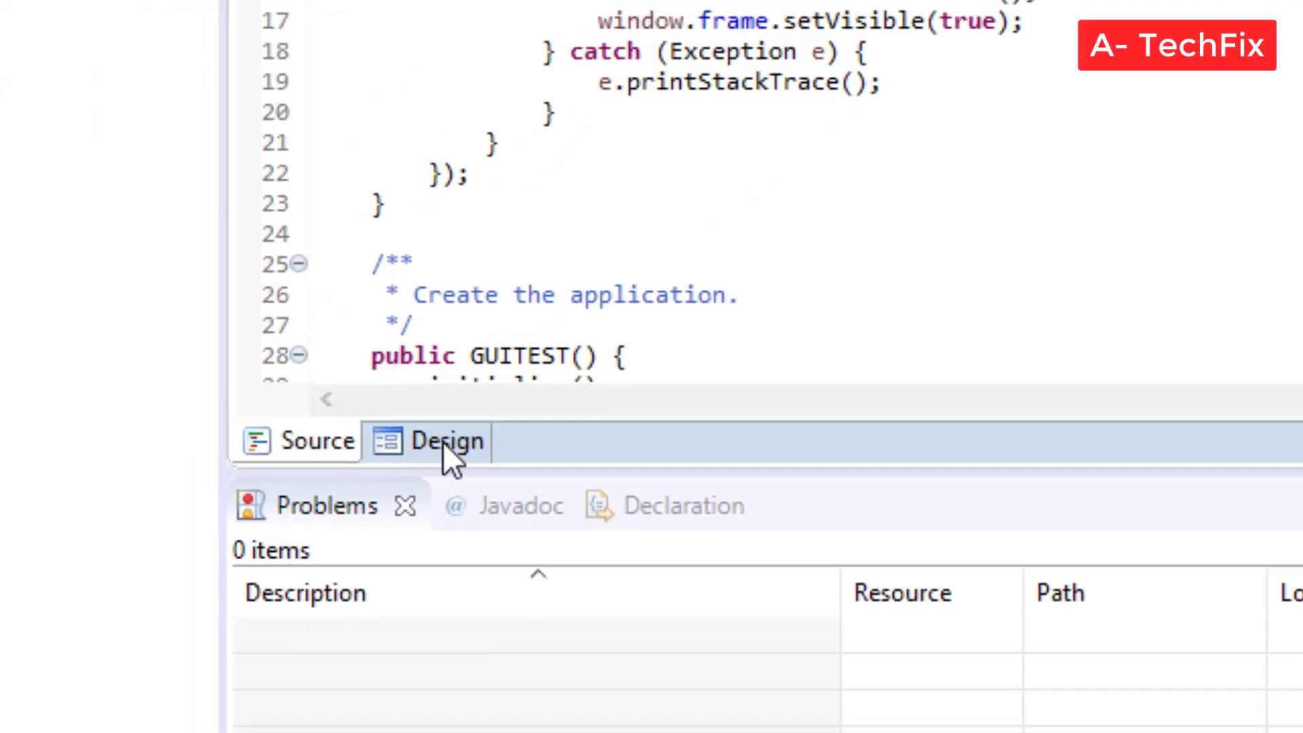
Step: Switch GUITEST.java to the Design view and resize the Structure, Palette and Task List areas to fit the whole frame preview
left_click(450, 445)
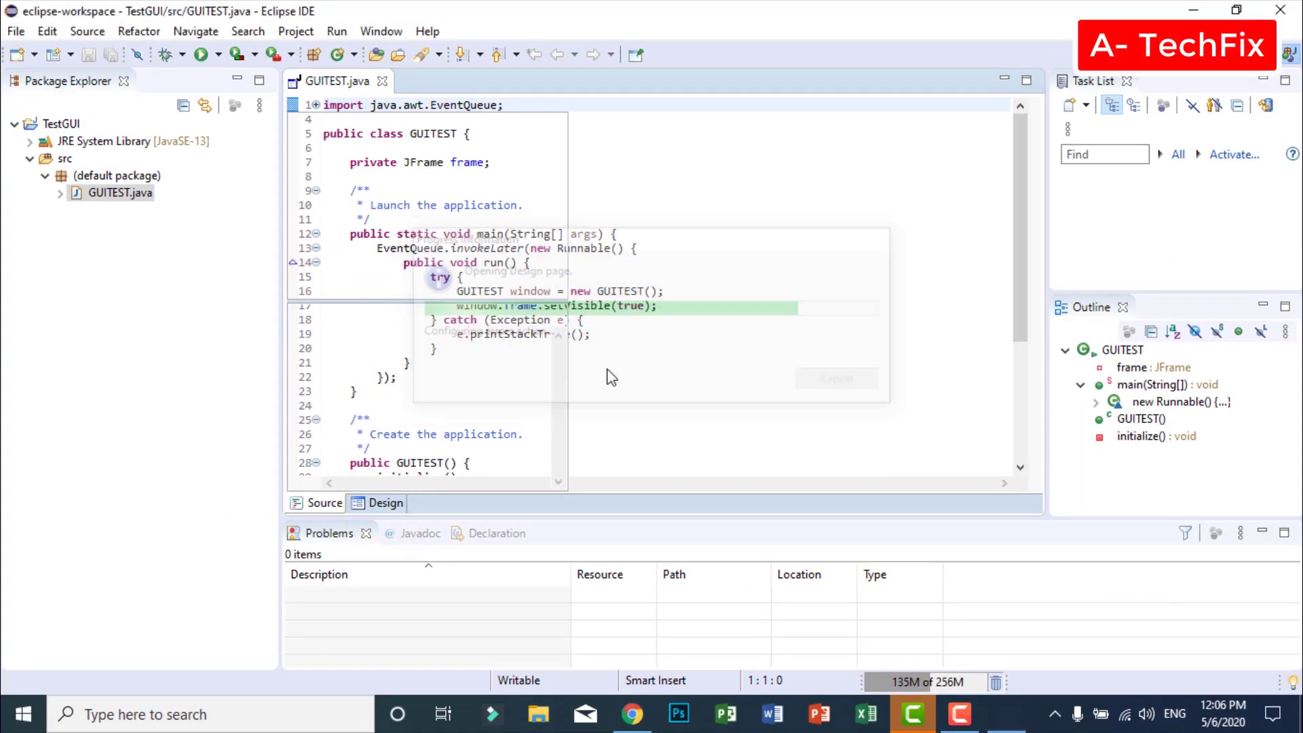
left_click_drag(570, 278, 475, 278)
left_click_drag(623, 279, 663, 282)
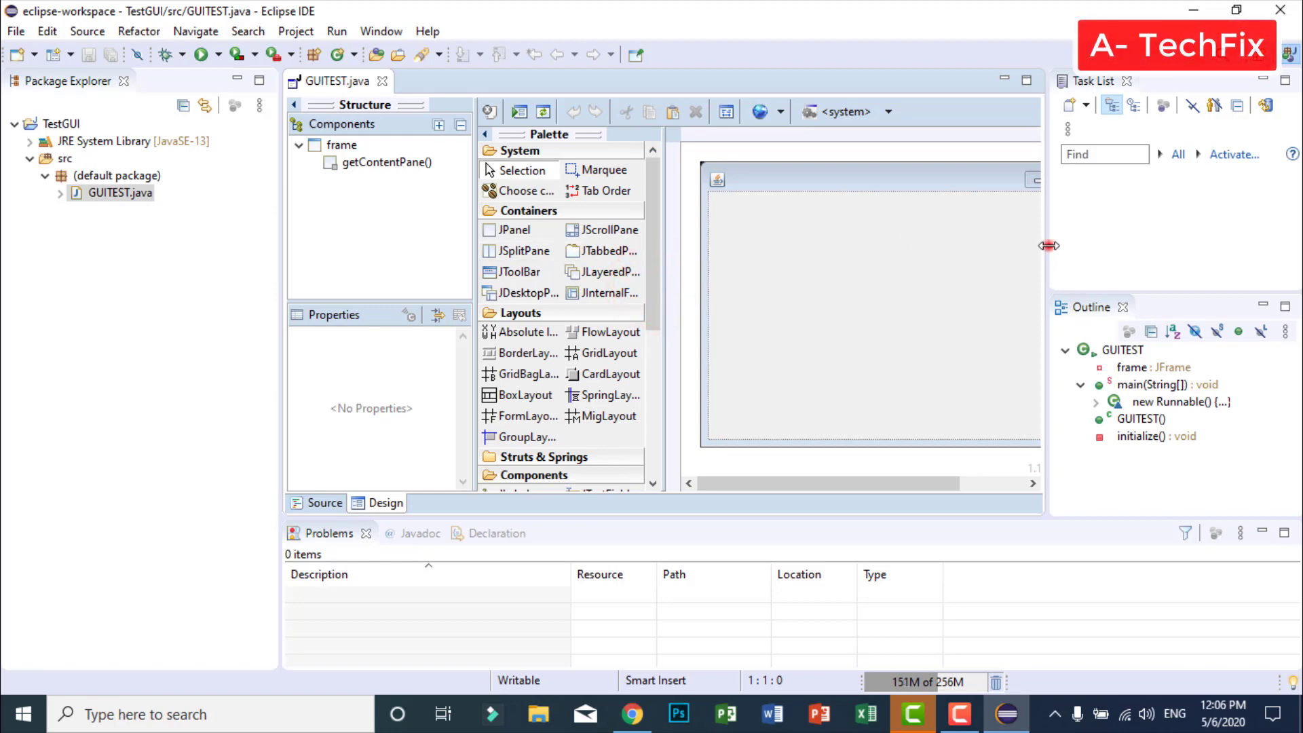
left_click_drag(1048, 246, 1151, 245)
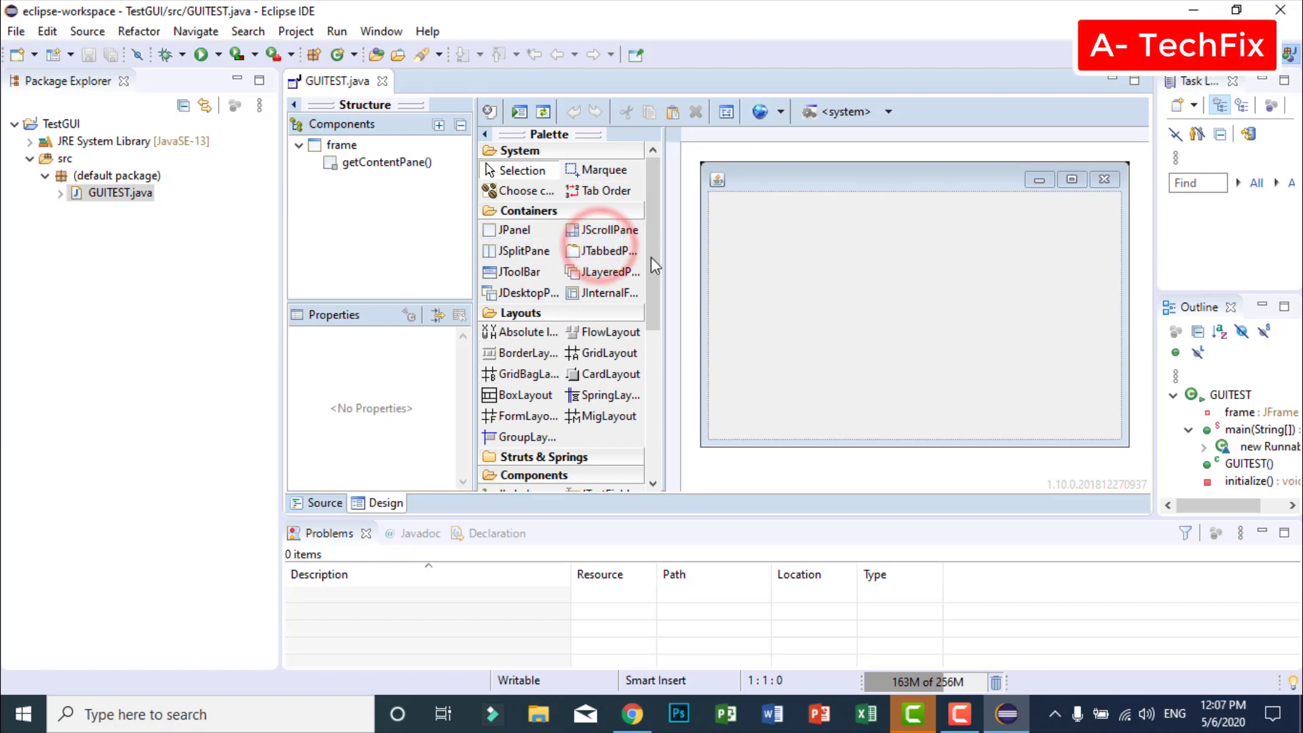
Step: Add a JPanel to the Center region of the frame's content pane
left_click(514, 231)
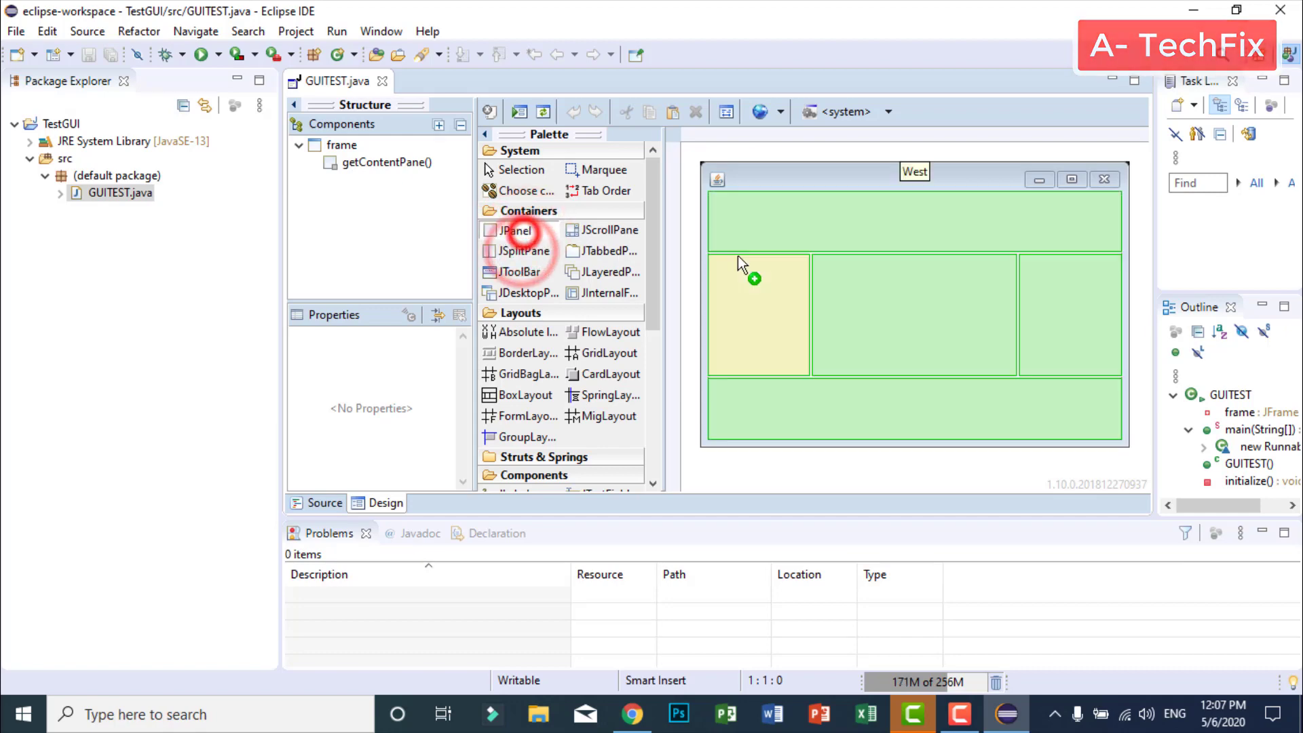
left_click(823, 291)
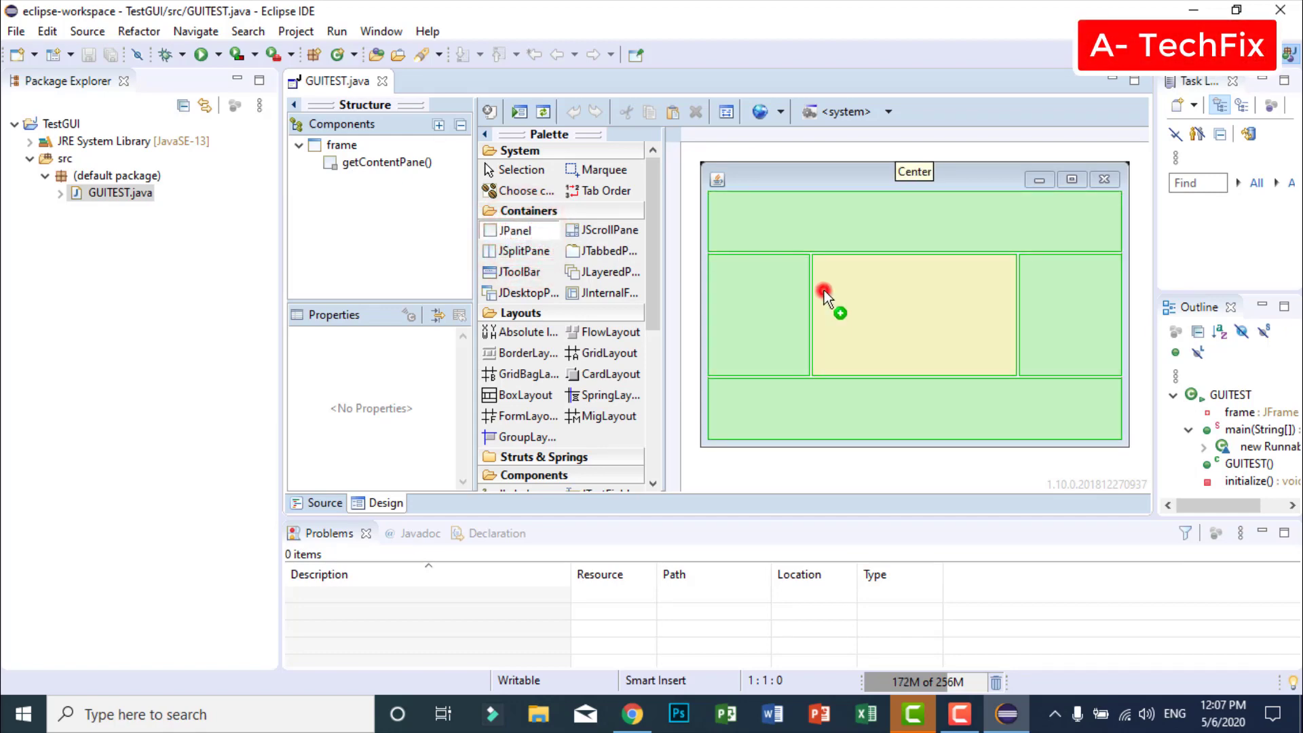
left_click(778, 312)
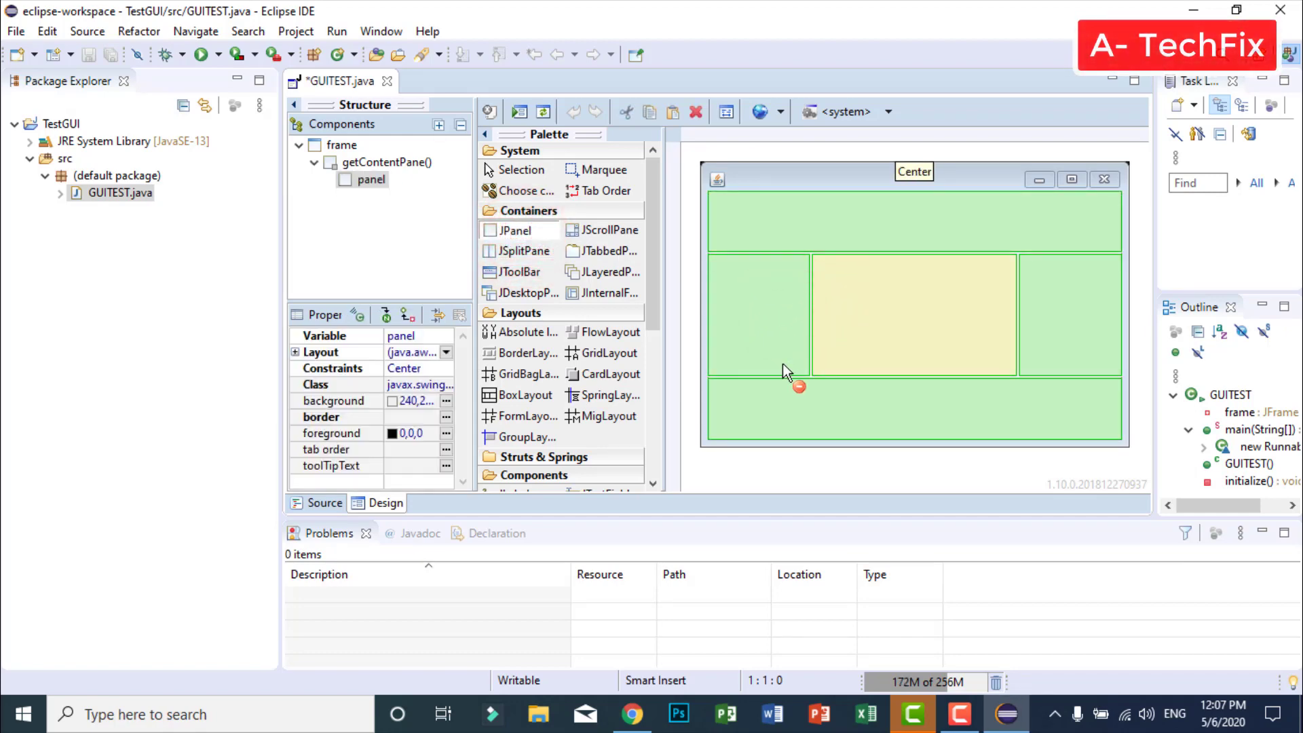